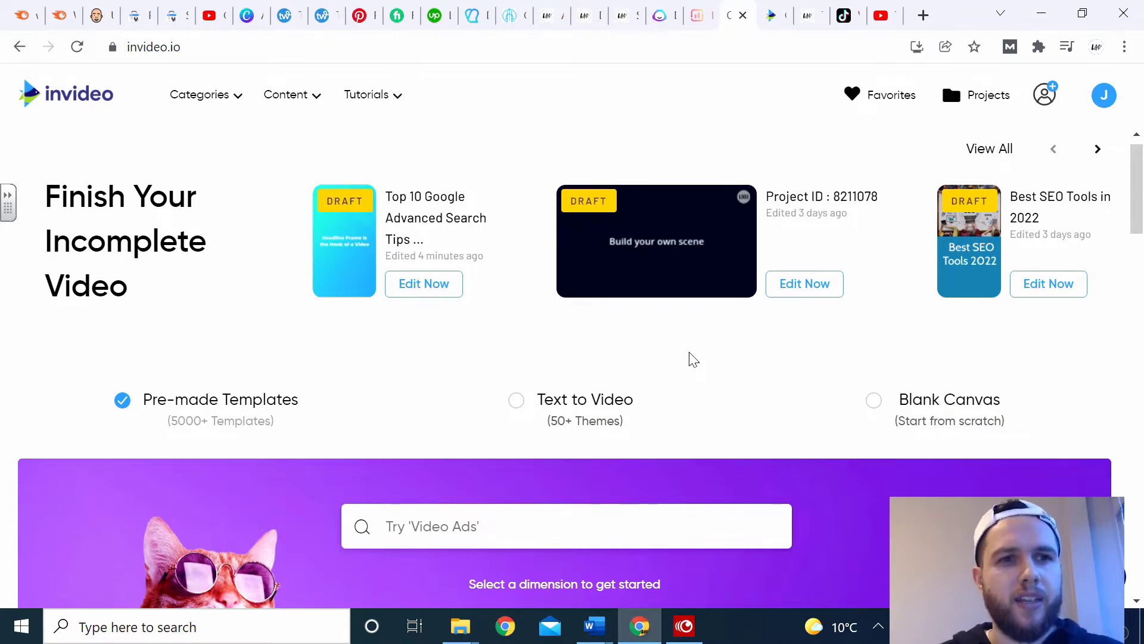
Step: Start a Text to Video project in Vertical (9:16) format
mouse_move(230, 107)
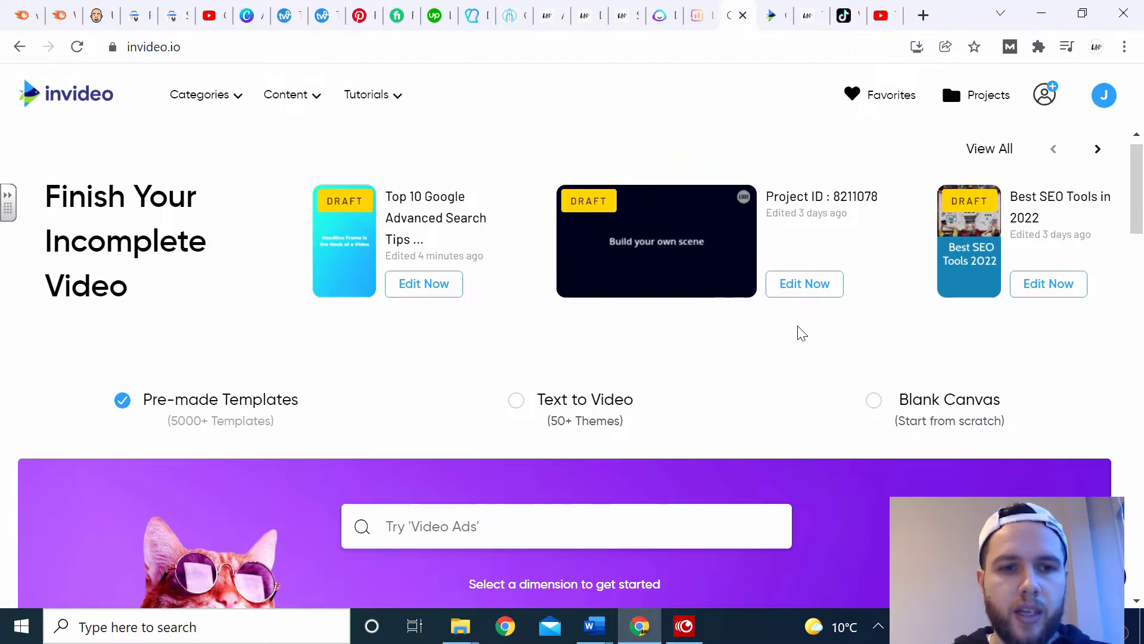
mouse_move(1135, 185)
left_mouse_down()
mouse_move(1138, 213)
mouse_move(1138, 196)
left_mouse_up()
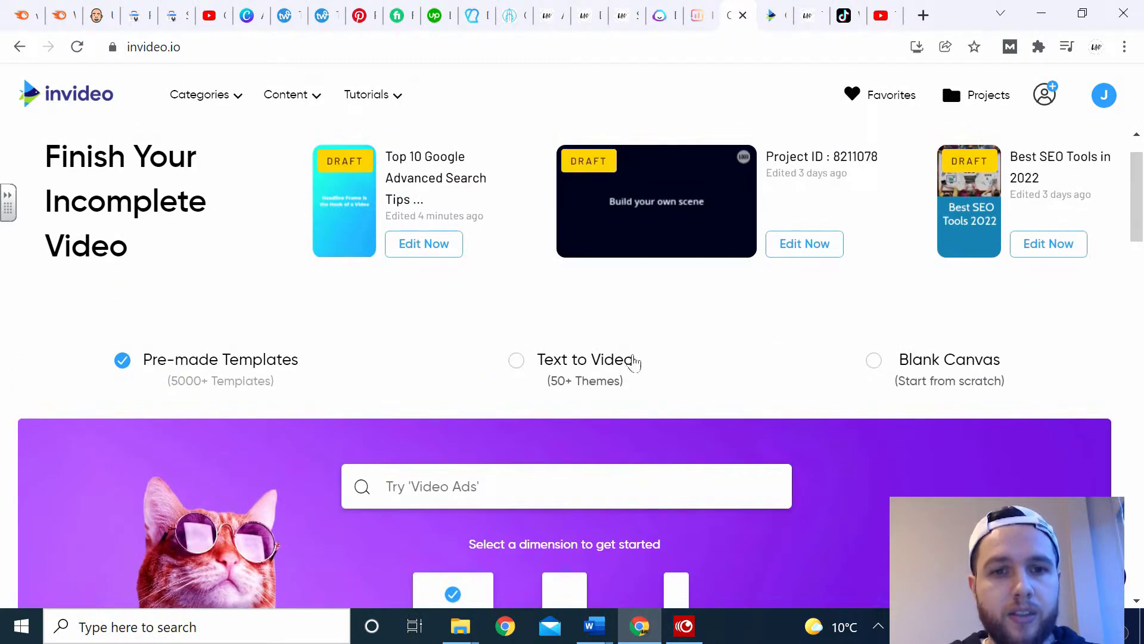
left_click(563, 380)
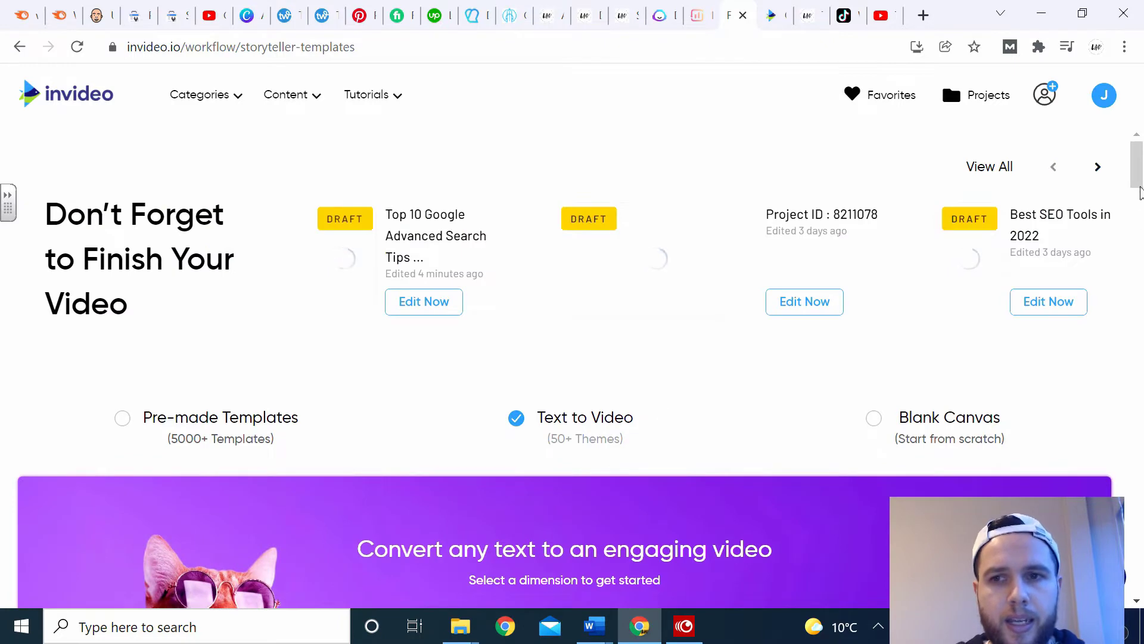
left_click_drag(1138, 181, 1141, 201)
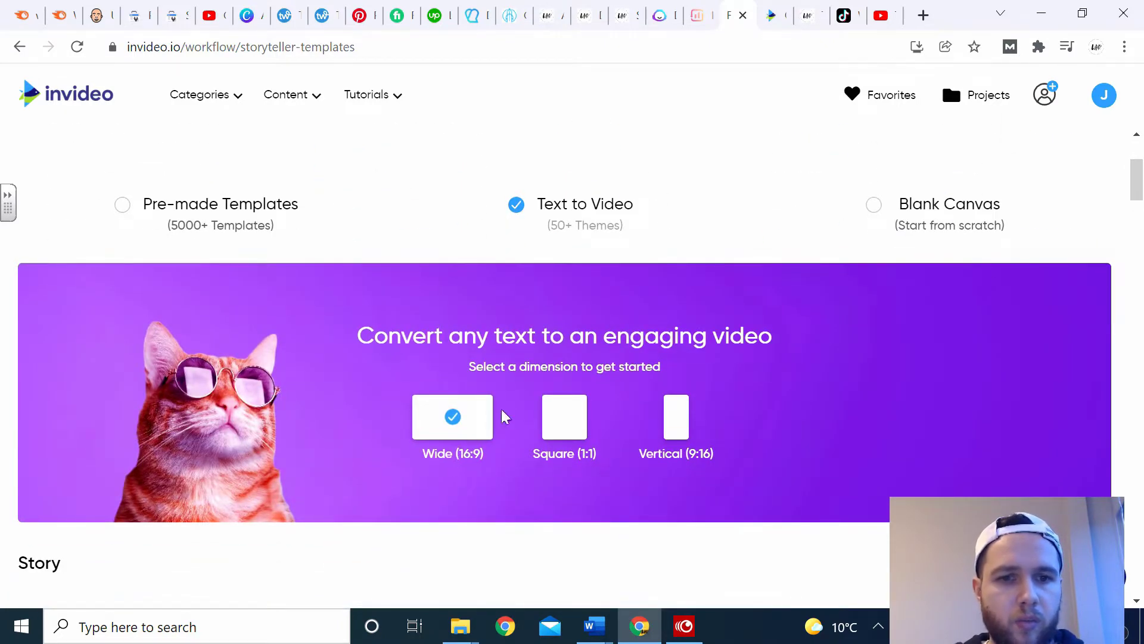
left_click(677, 423)
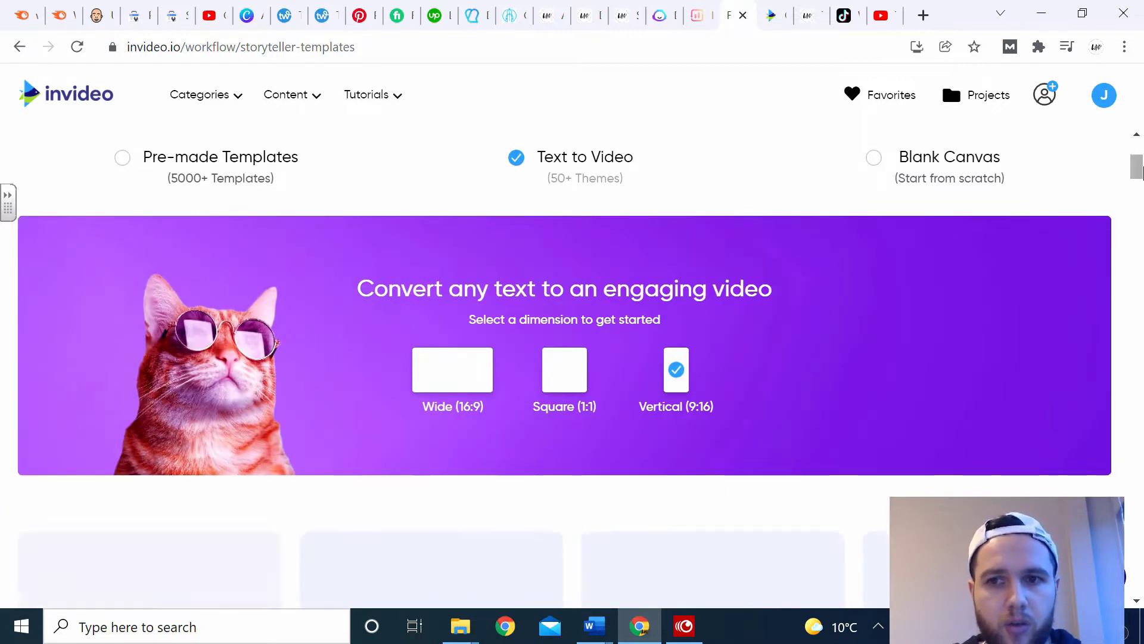
Step: Scroll the story templates and open the Standard Business Presentation template's details
scroll(1139, 191, "down", 3)
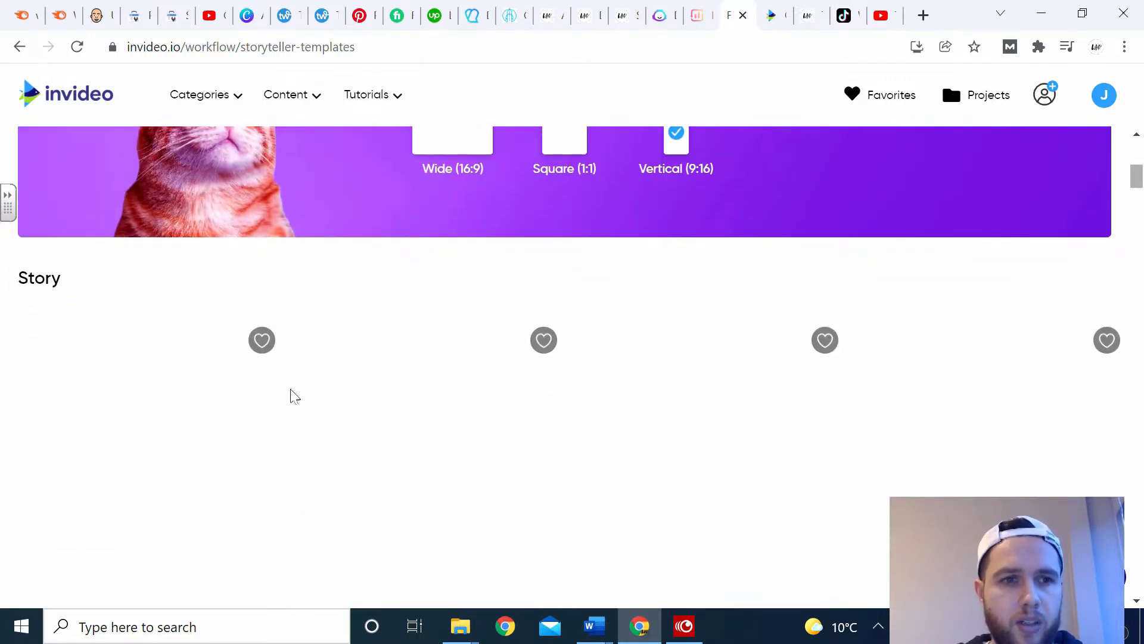
scroll(1137, 227, "down", 5)
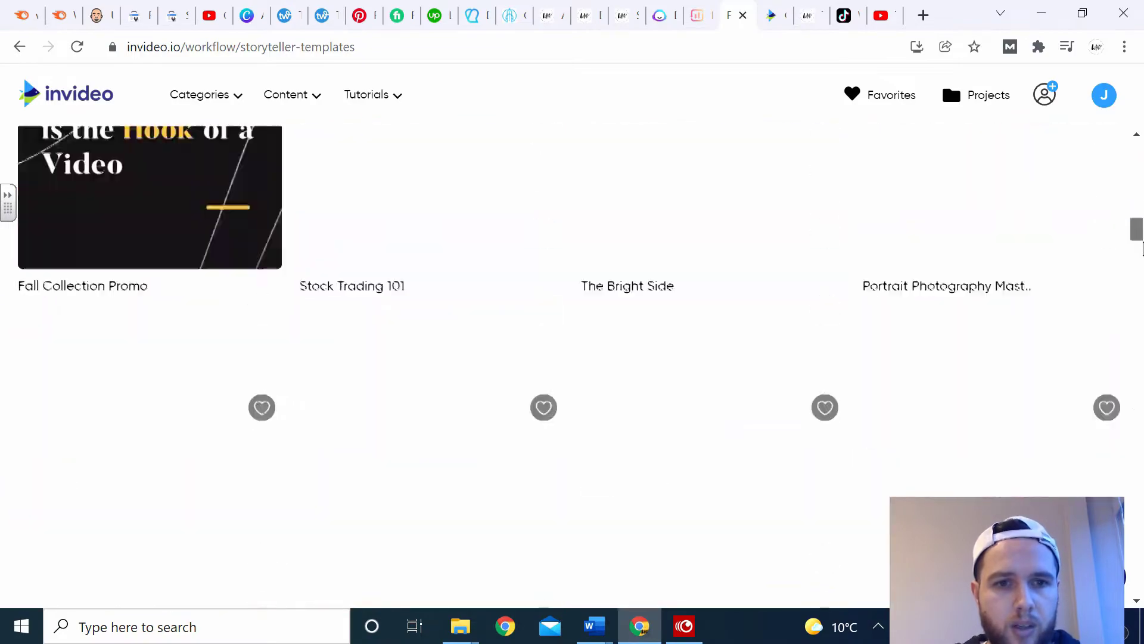
scroll(1140, 248, "down", 4)
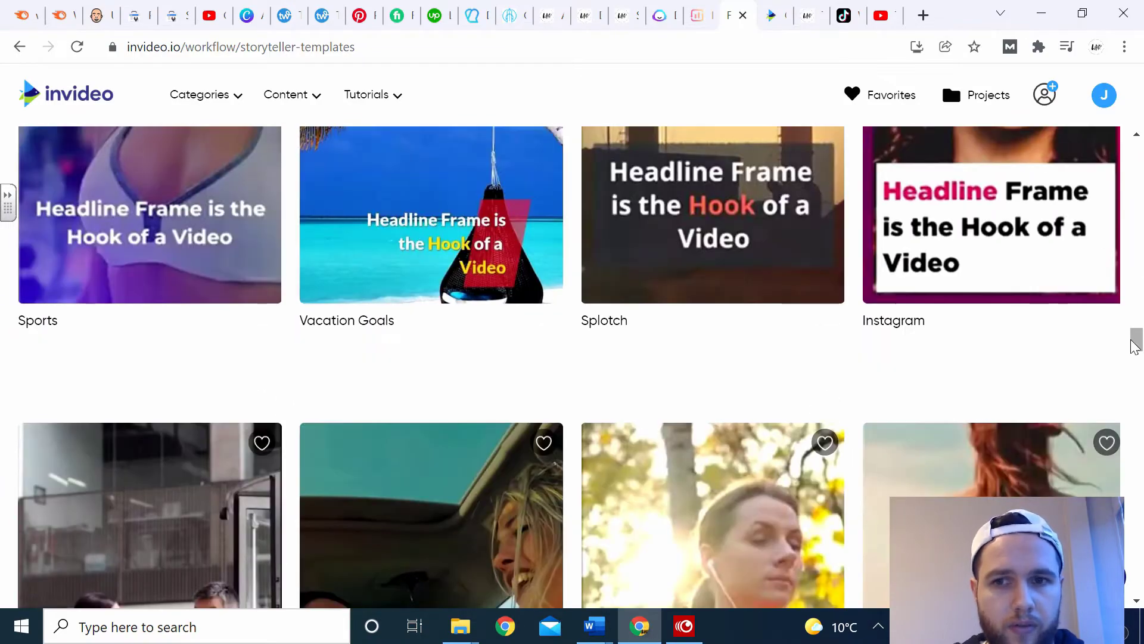
left_click_drag(1138, 350, 1141, 187)
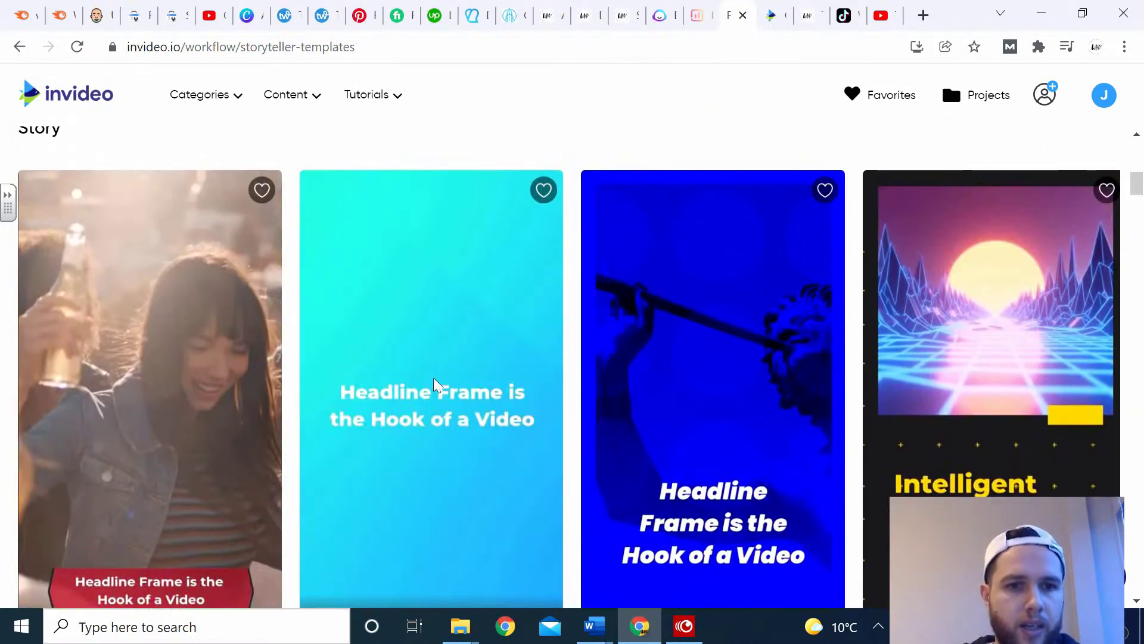
mouse_move(360, 346)
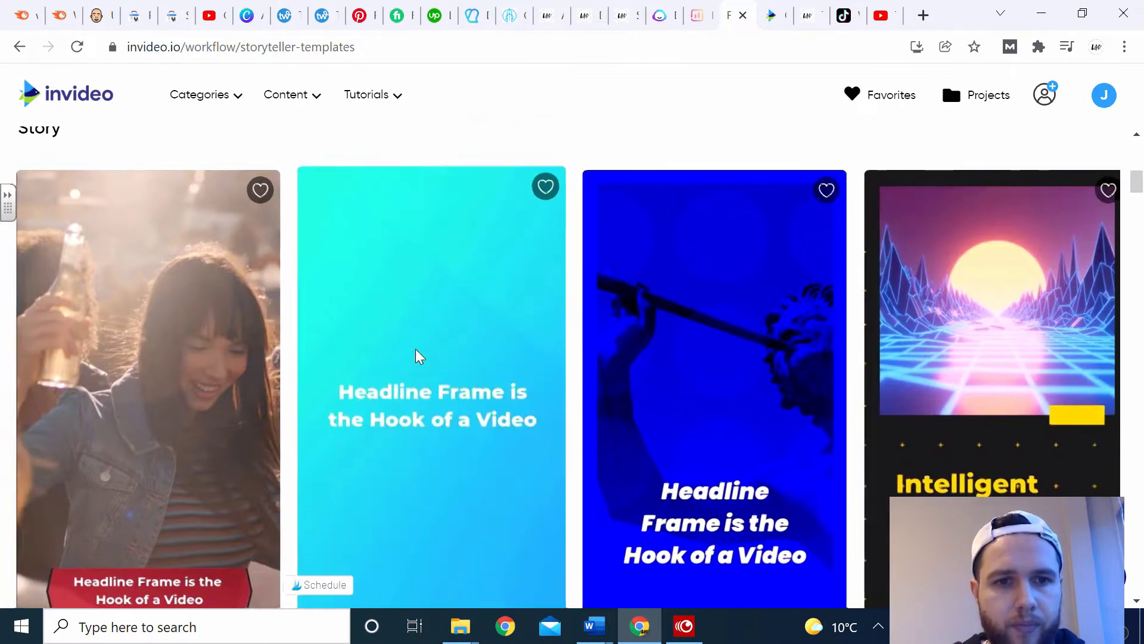
left_click(415, 351)
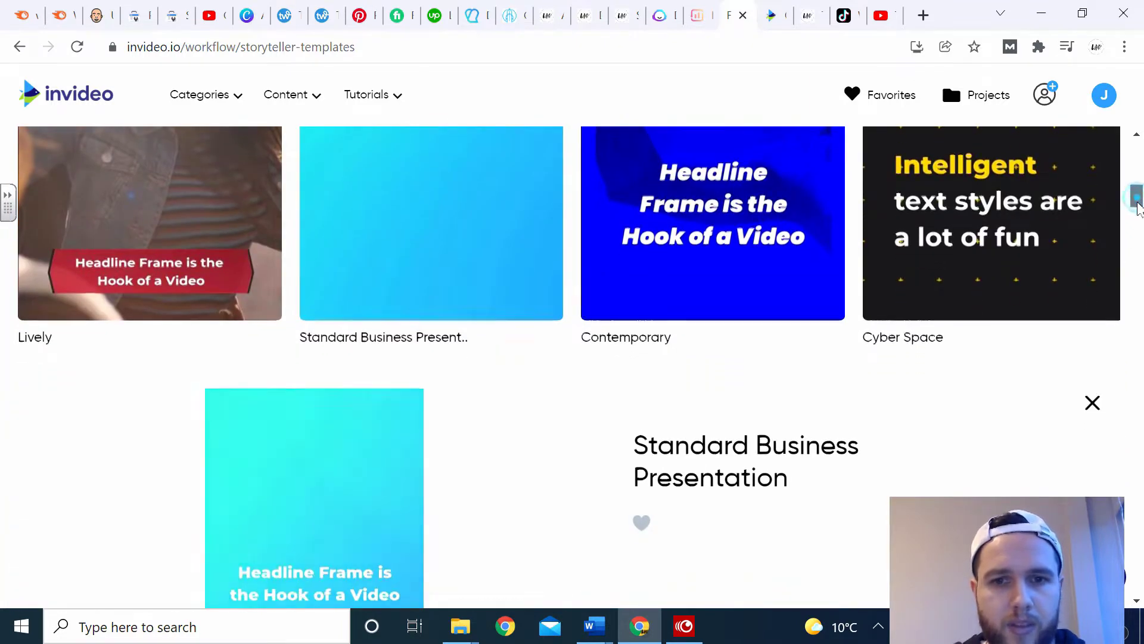
Step: Start a project from the Standard Business Presentation template and get the blog article's address
scroll(1137, 206, "down", 5)
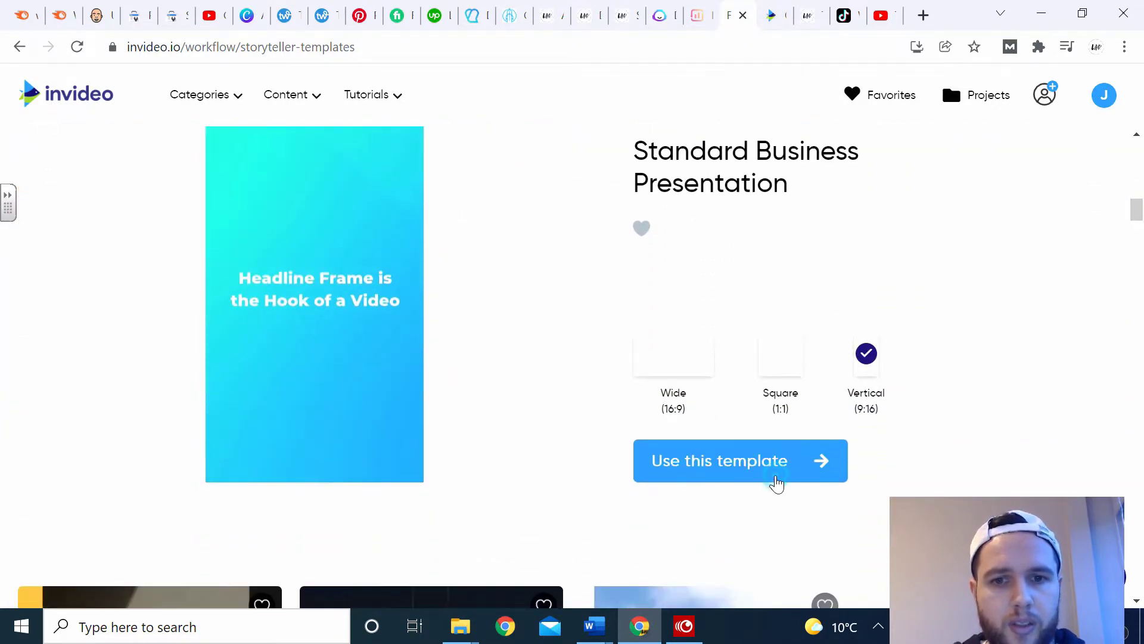
left_click(777, 484)
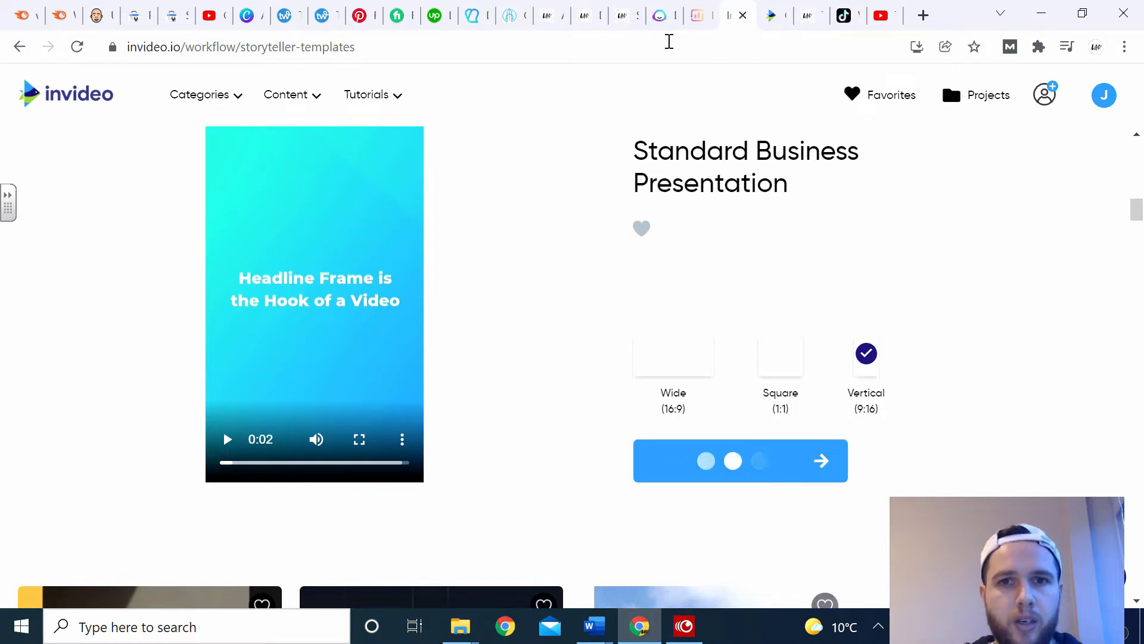
left_click(812, 11)
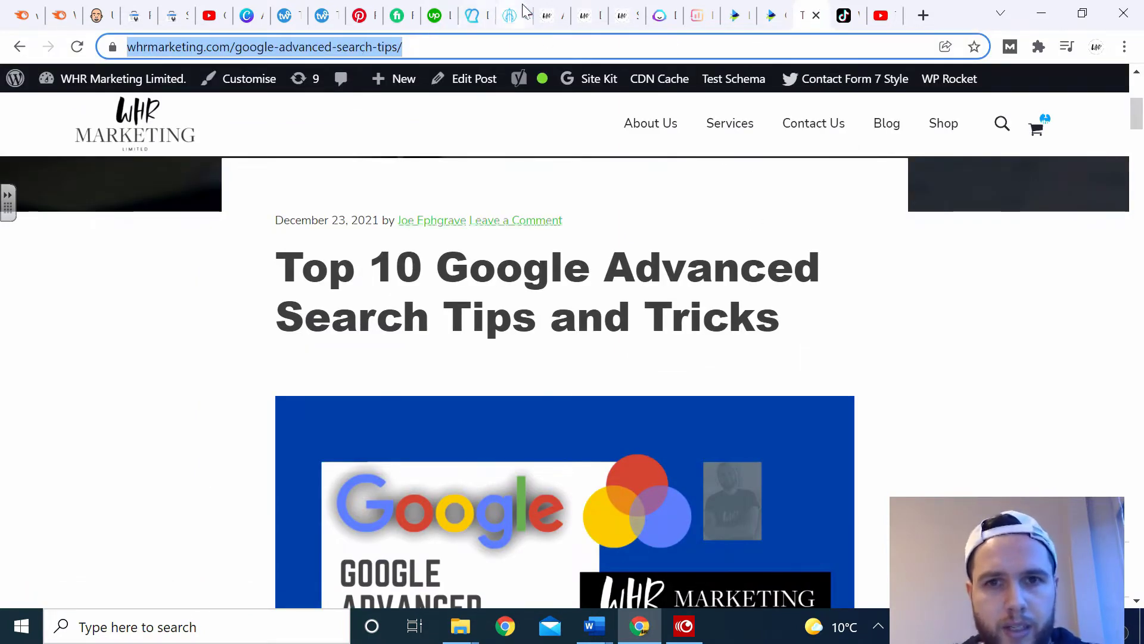
left_click(765, 10)
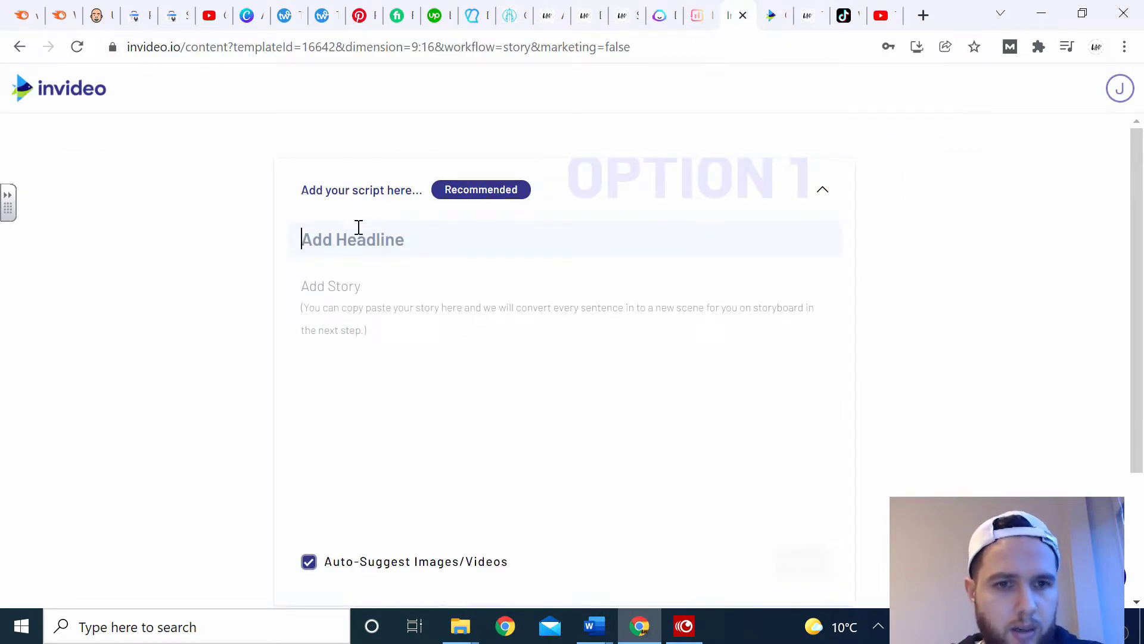
left_click_drag(1141, 265, 1141, 289)
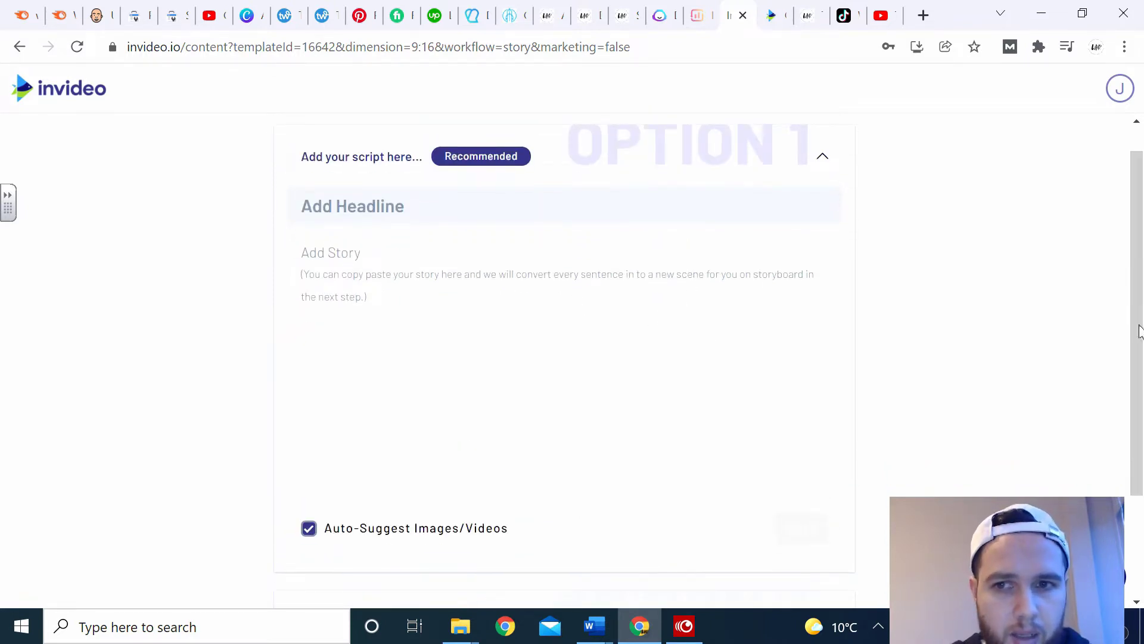
left_click_drag(1139, 331, 1137, 426)
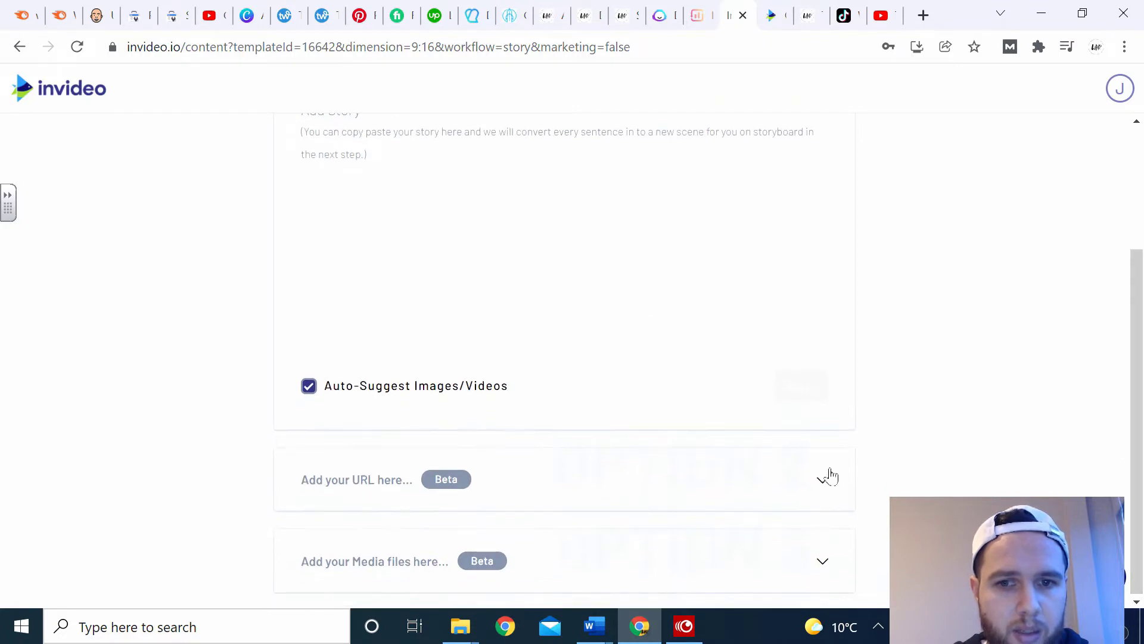
left_click(810, 477)
left_click(569, 316)
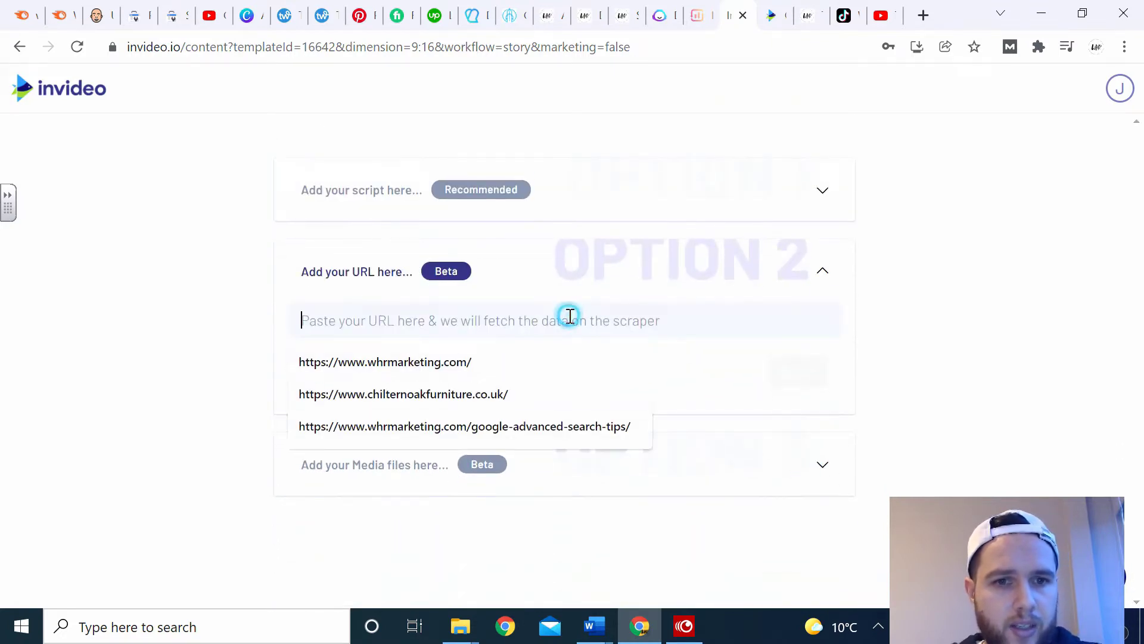
type("https://www.whrmarketing.com/google-advanced-search-tips/")
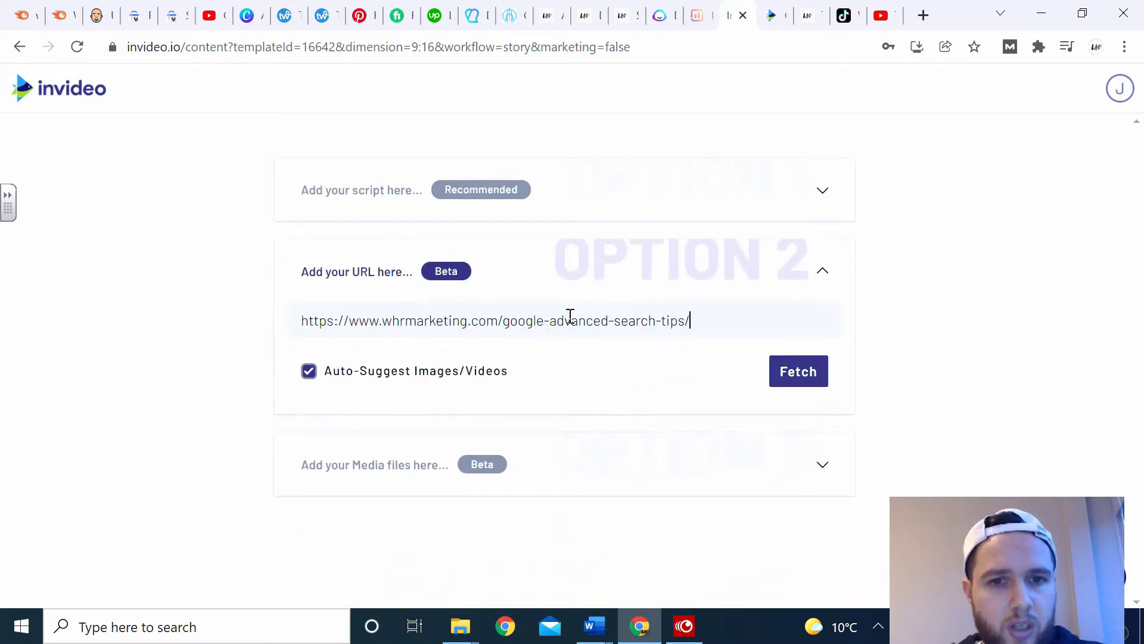
Step: Fetch the article and add its opening Google sentences and #1 Use Explicit Phrases section as scenes
left_click(808, 383)
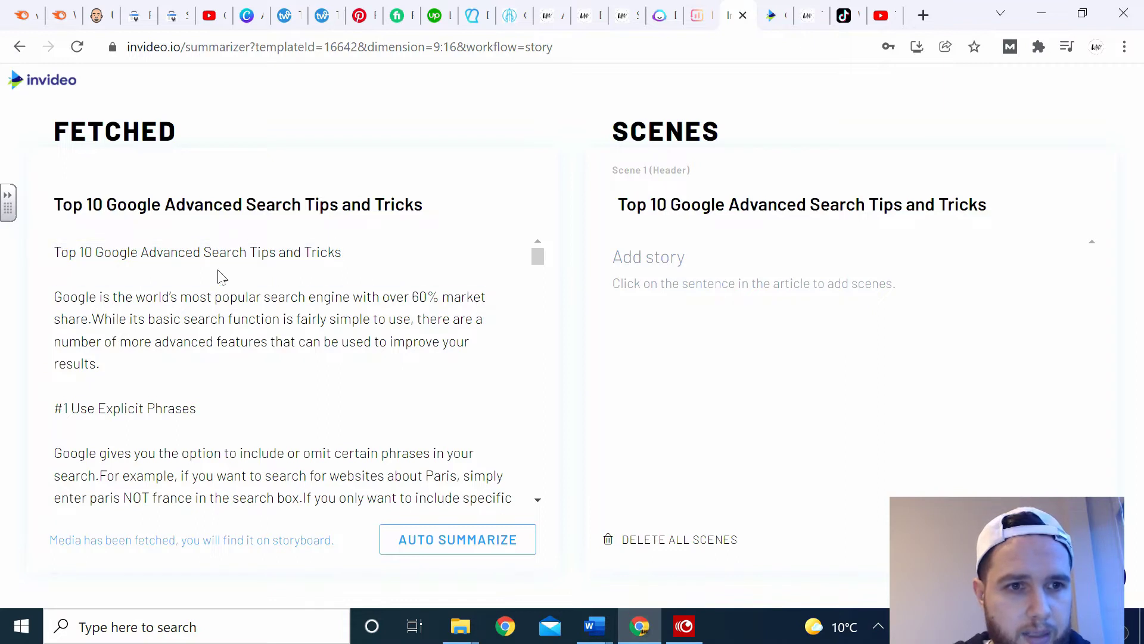
left_click(238, 303)
left_click(229, 316)
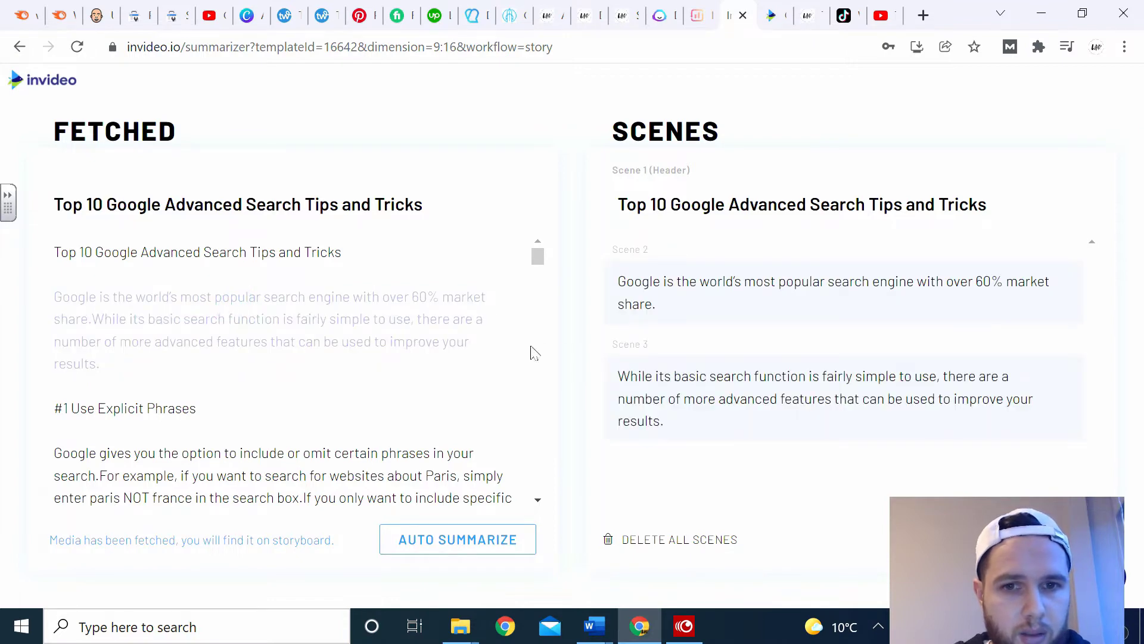
left_click(163, 410)
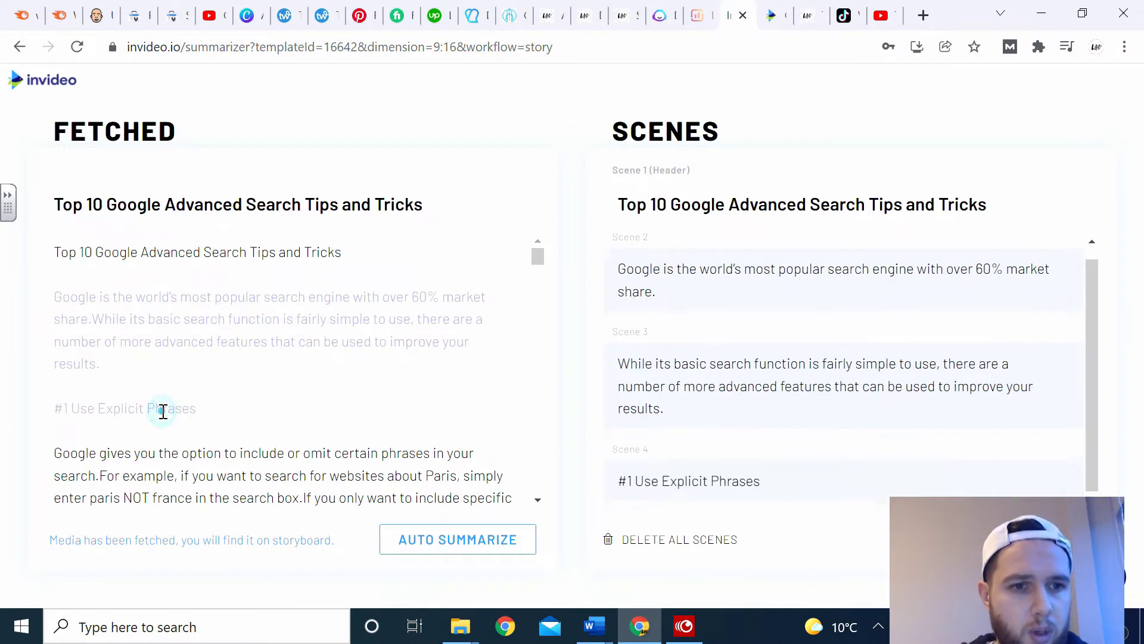
left_click(169, 451)
left_click(173, 476)
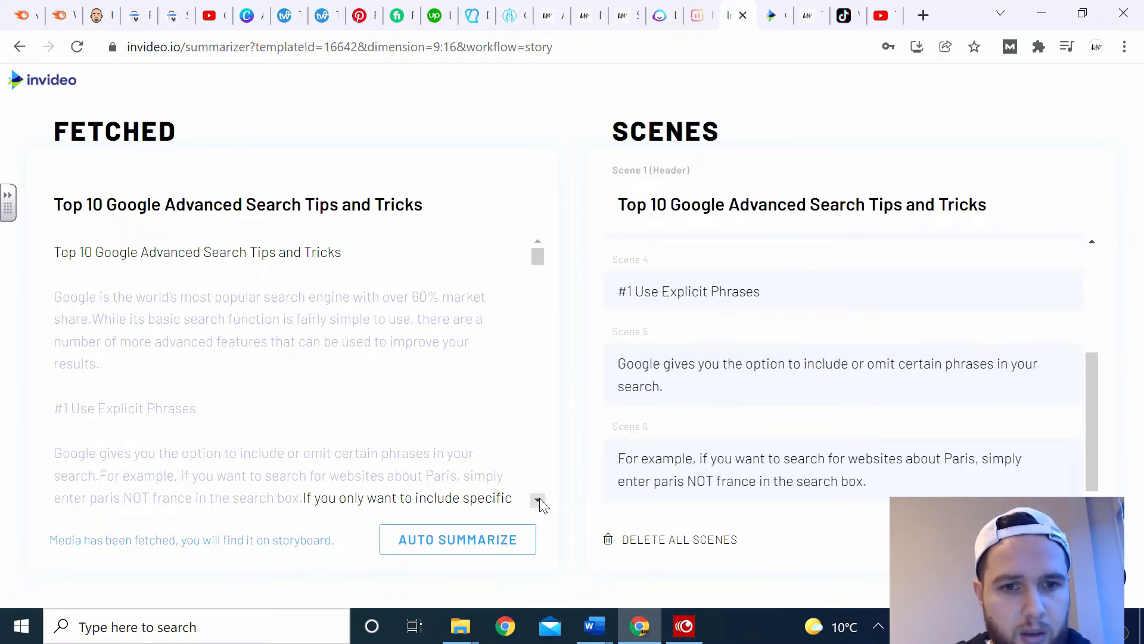
scroll(537, 499, "down", 3)
Step: Add the #2 Exclude Words and #3 Words in the Text sentences as scenes, then close the summarizer
left_click(366, 345)
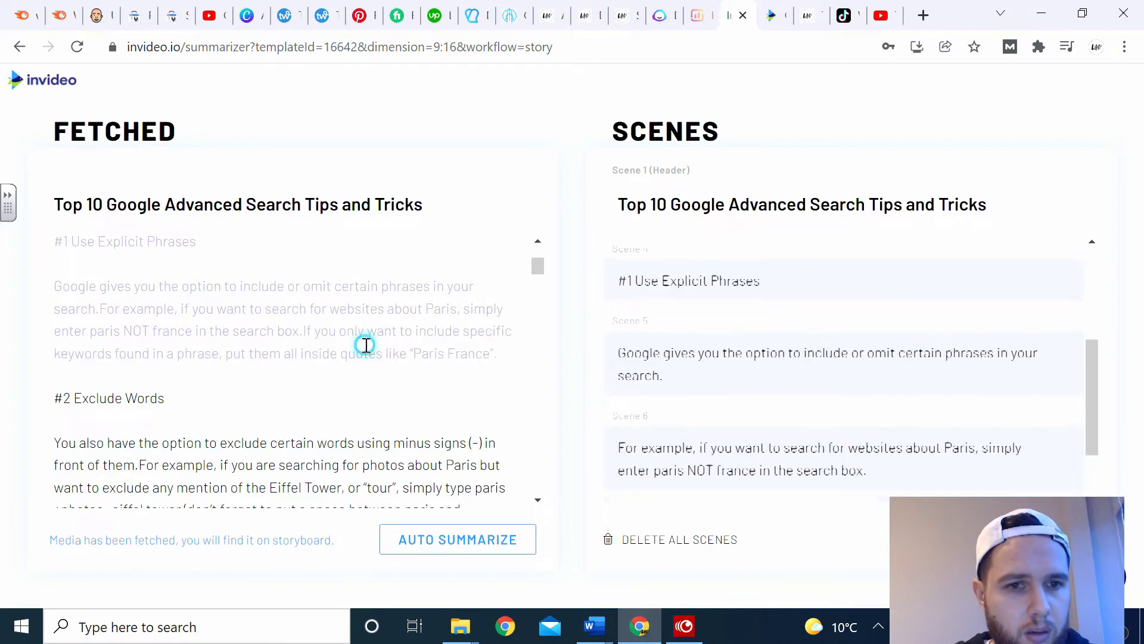
left_click(149, 397)
left_click(118, 448)
left_click(215, 472)
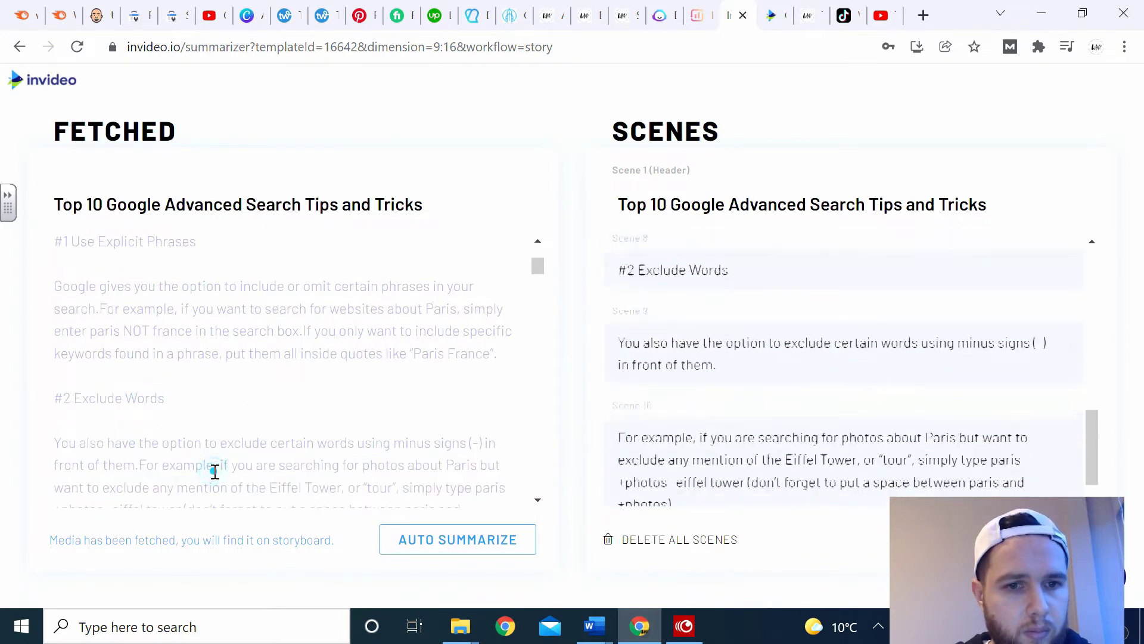
left_click(538, 500)
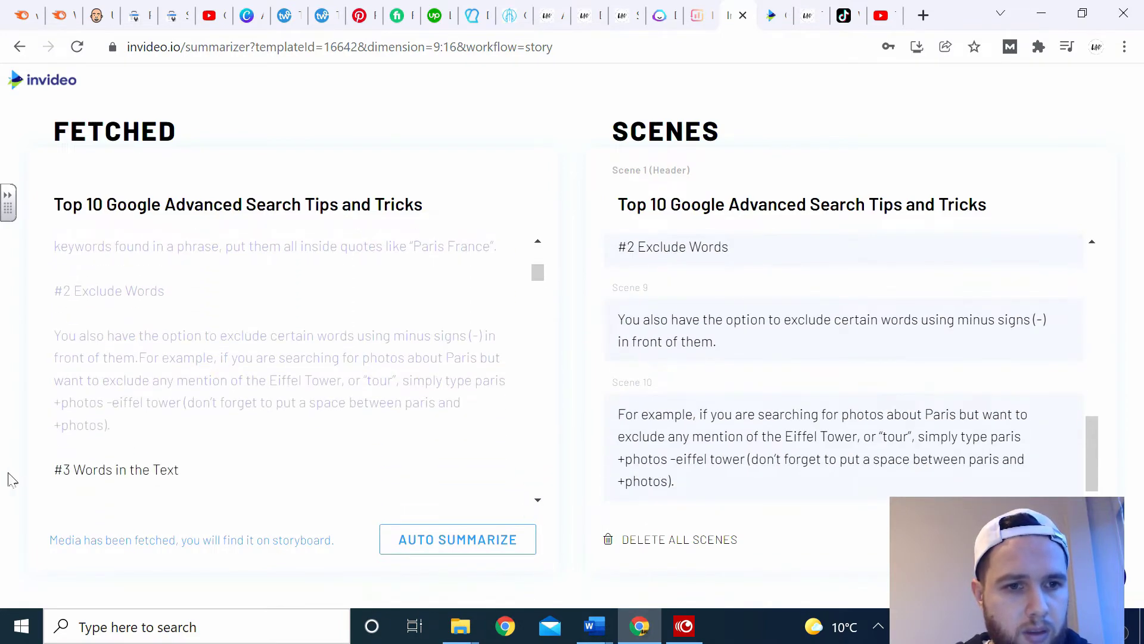
left_click(107, 470)
left_click(538, 500)
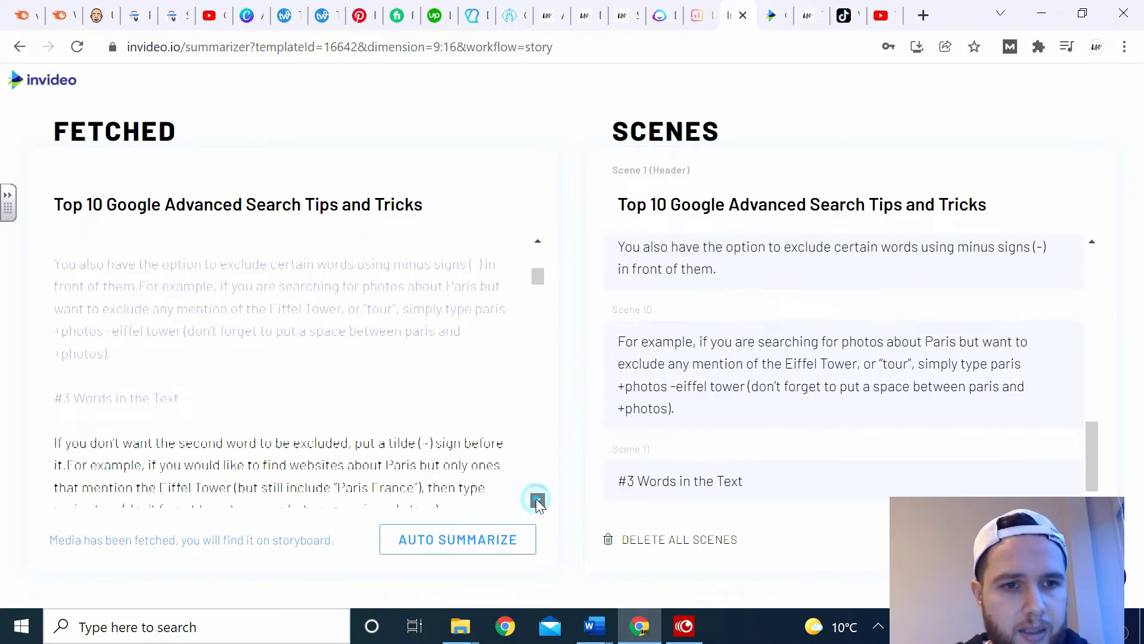
left_click(188, 385)
left_click(198, 411)
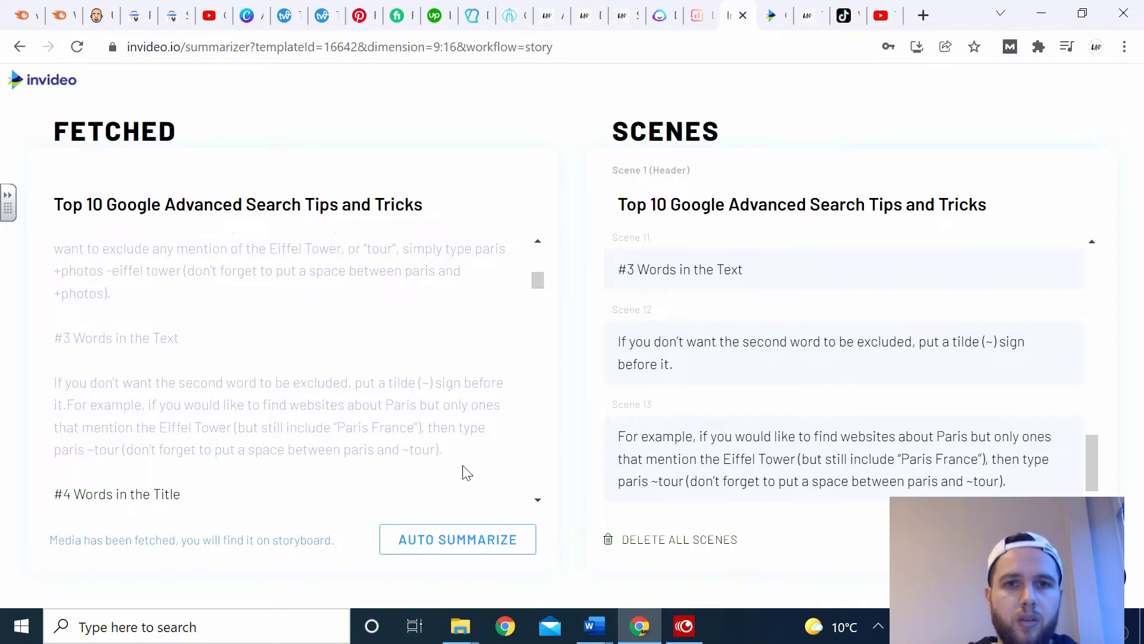
left_click(745, 14)
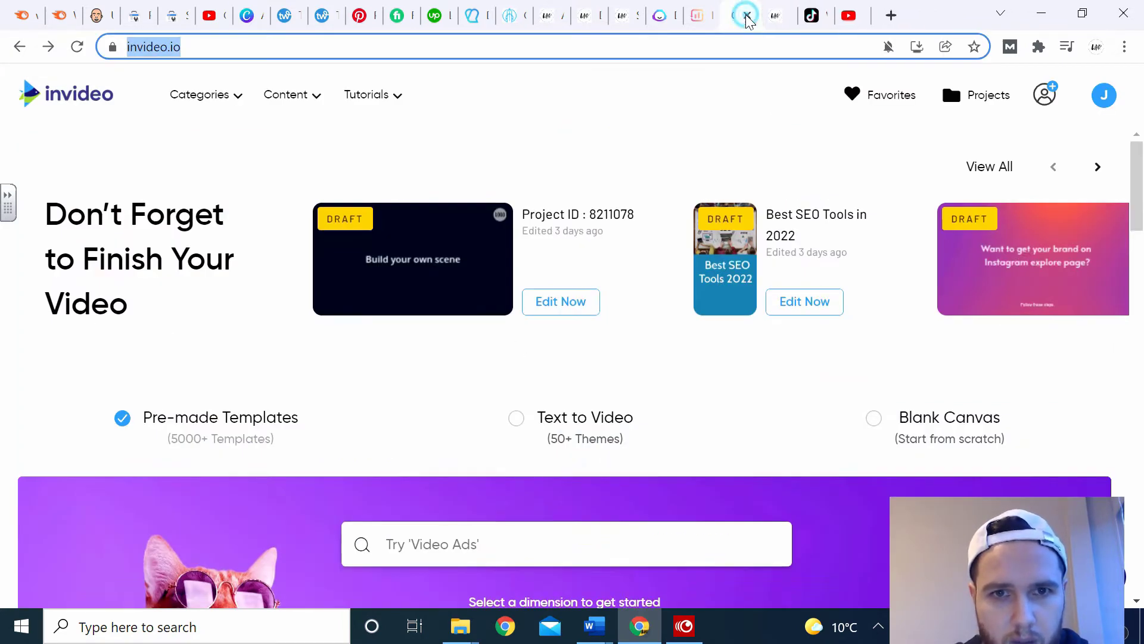
Step: Open the Best SEO Tools in 2022 draft in the editor and load invideo.io in a new tab
left_click(818, 310)
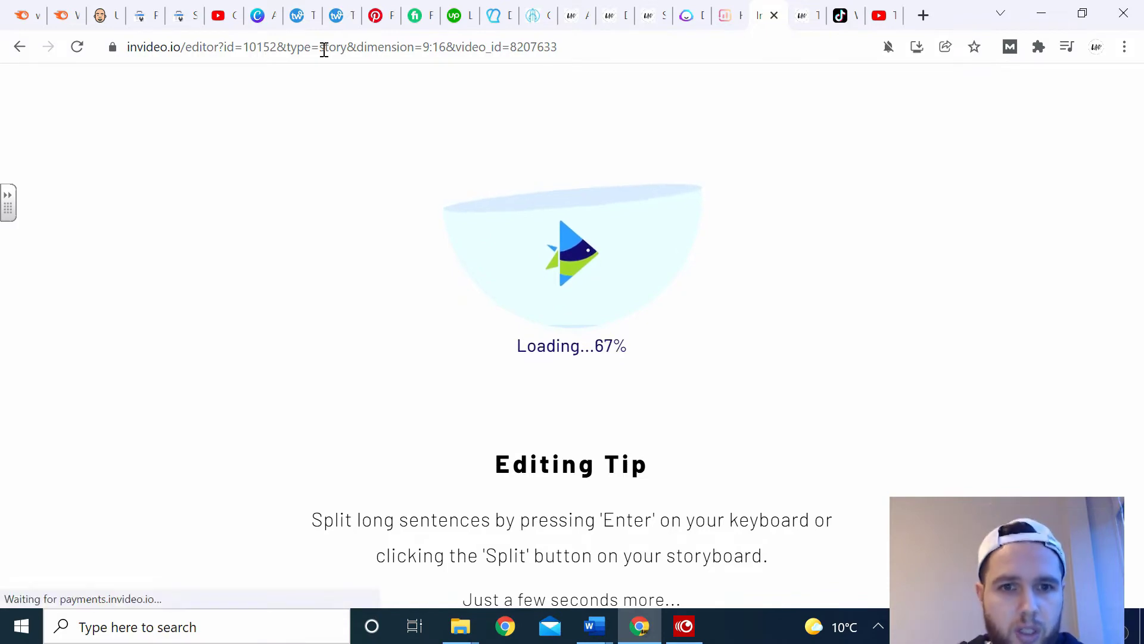
left_click(923, 16)
type("invideo.io")
key("Return")
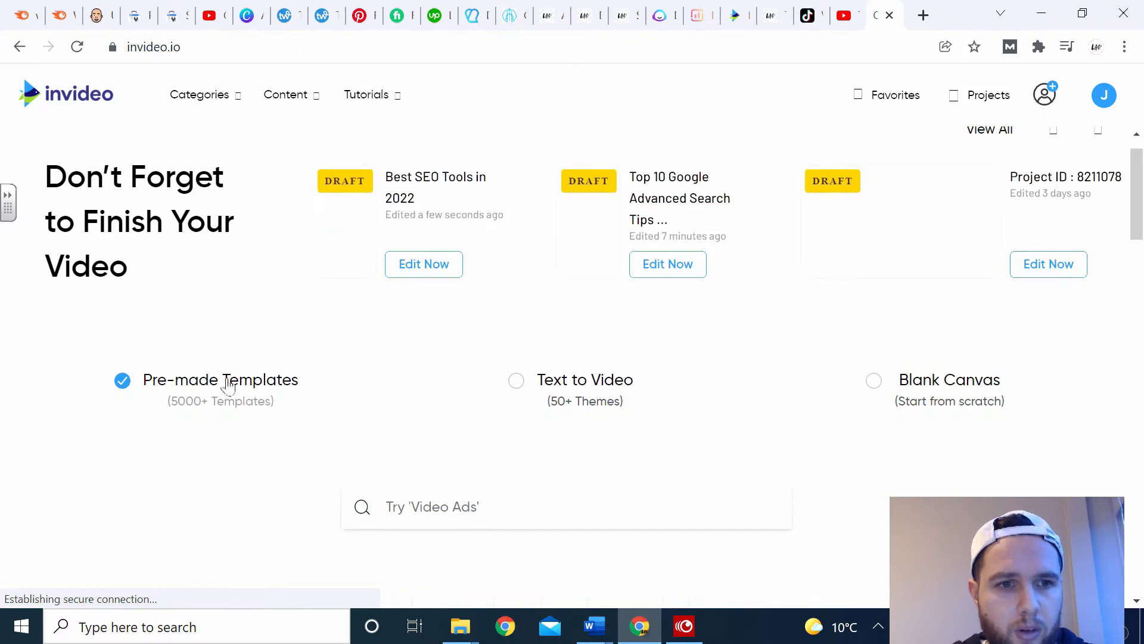
Step: Tick Vertical (9:16), browse the Recently Added templates, then go back to the Best SEO Tools project
scroll(1142, 269, "down", 7)
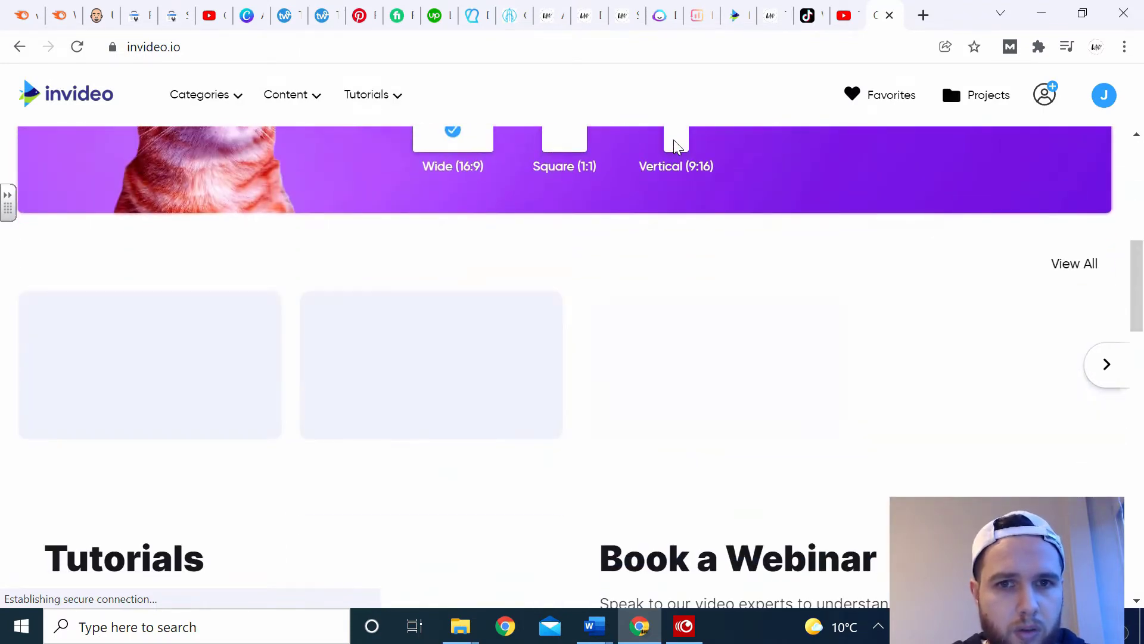
left_click(676, 140)
scroll(676, 140, "up", 4)
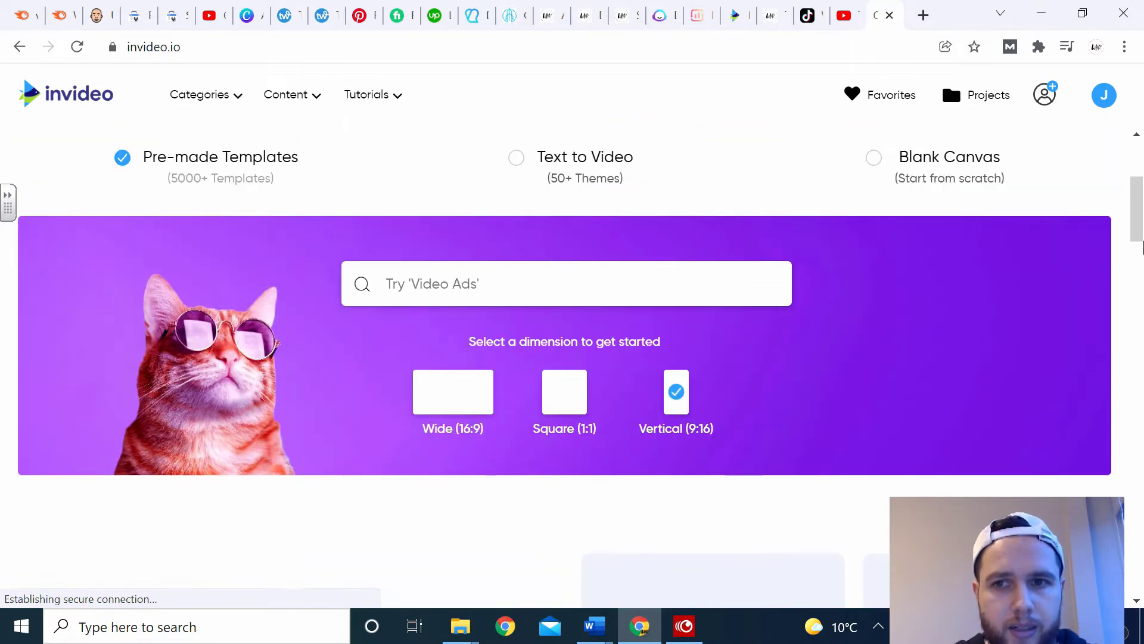
left_click_drag(1139, 199, 1139, 454)
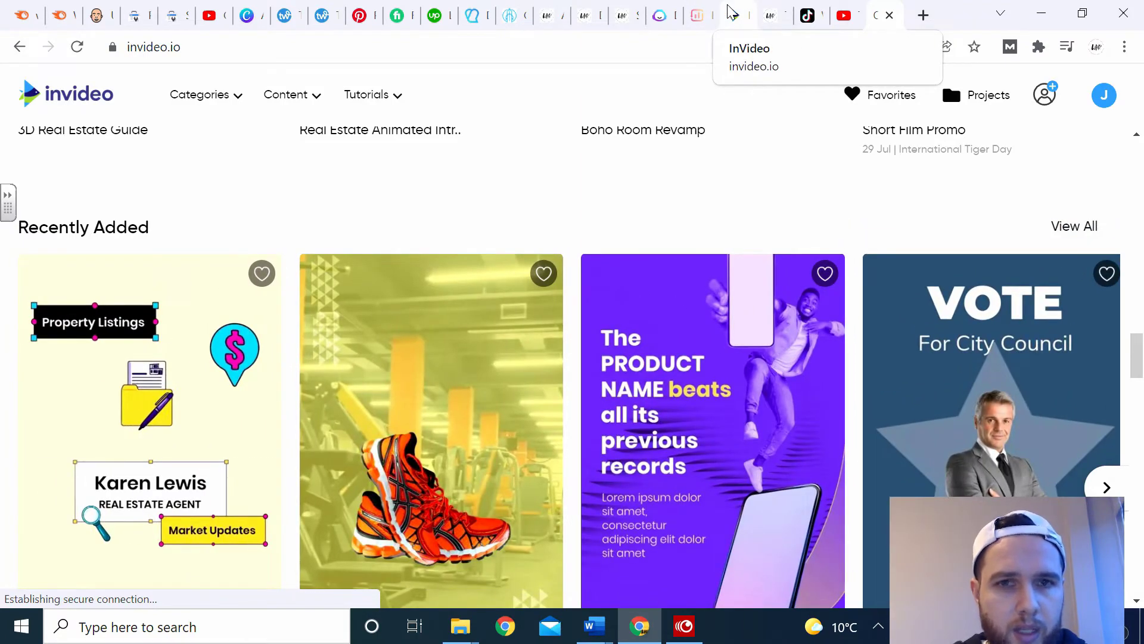
mouse_move(197, 422)
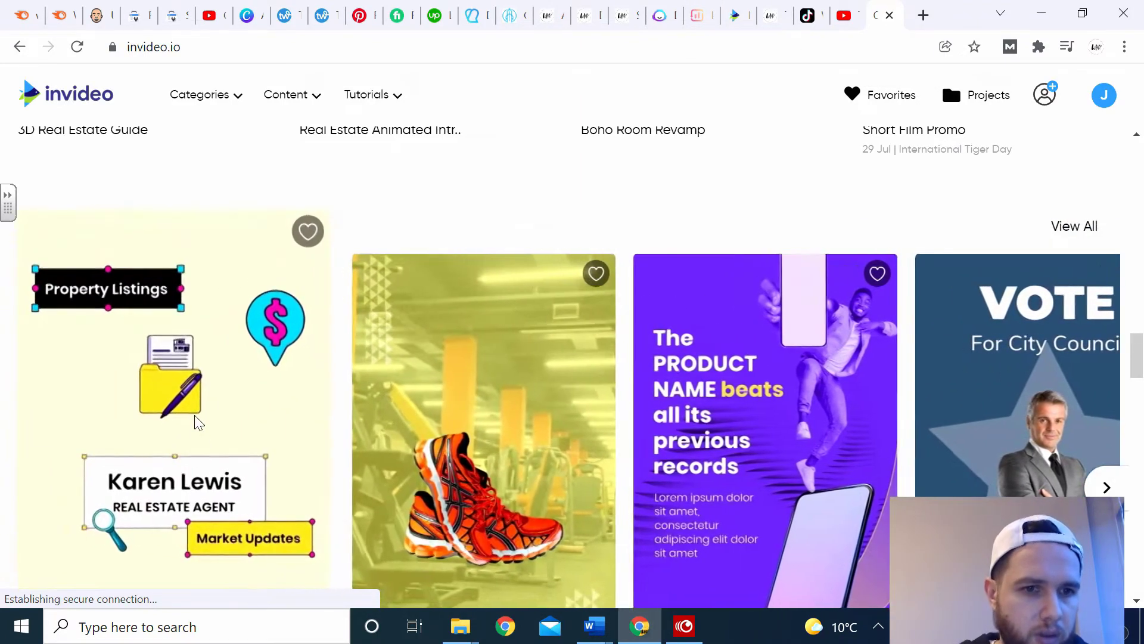
scroll(198, 422, "down", 3)
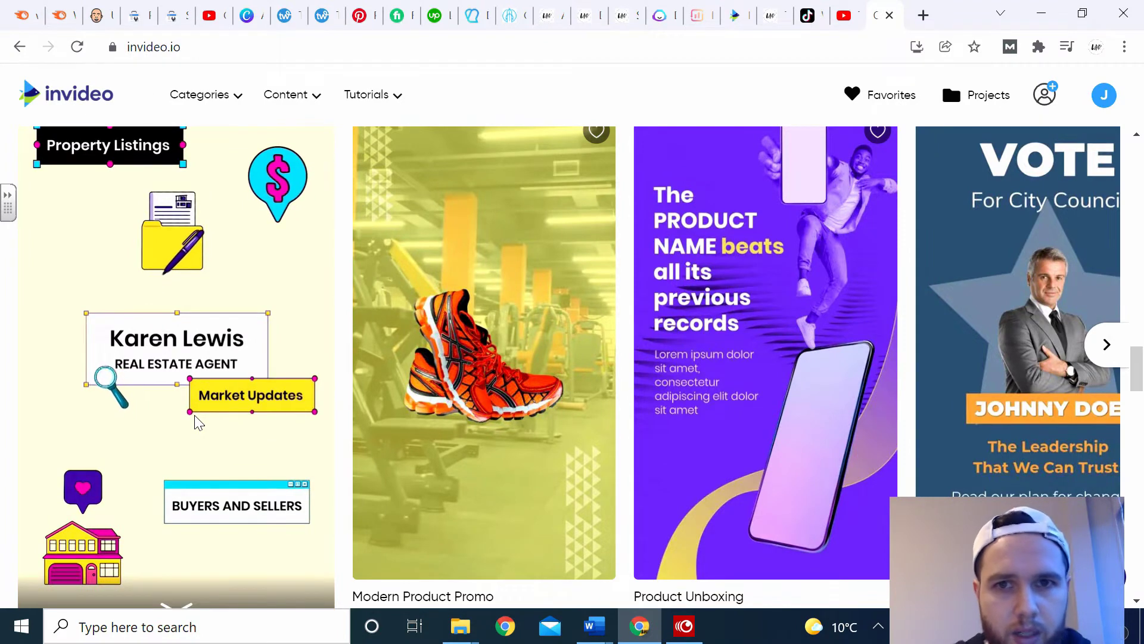
left_click(199, 422)
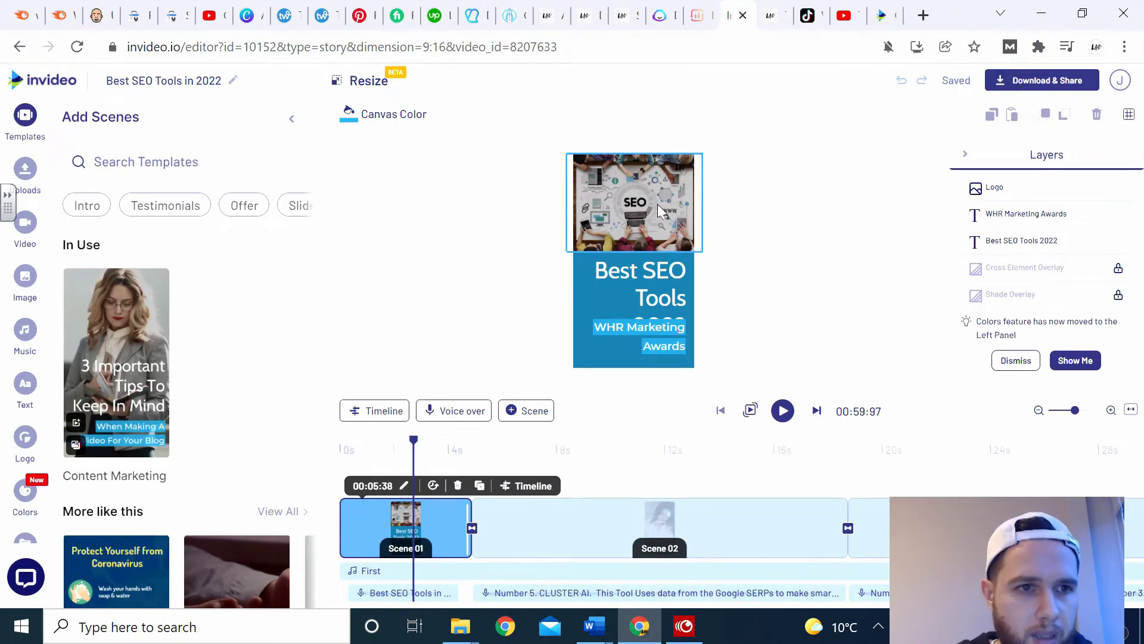
Step: Show Uploads, jump to the CLUSTER AI and Long Tail Pro scenes, and rewind the playhead to 0s
left_click(26, 172)
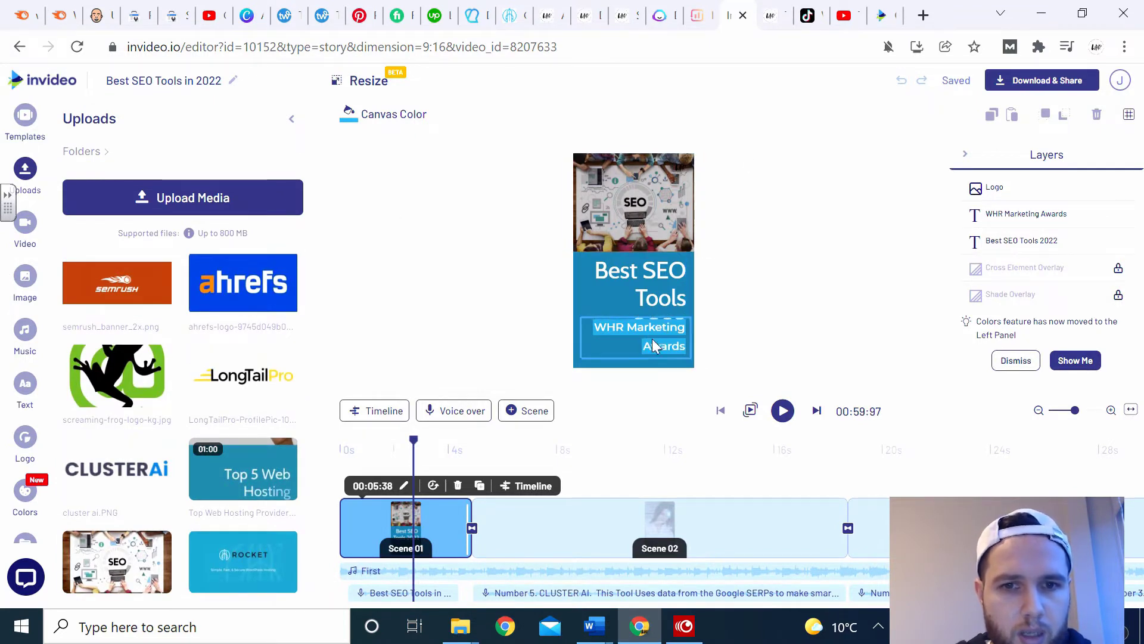
left_click(546, 524)
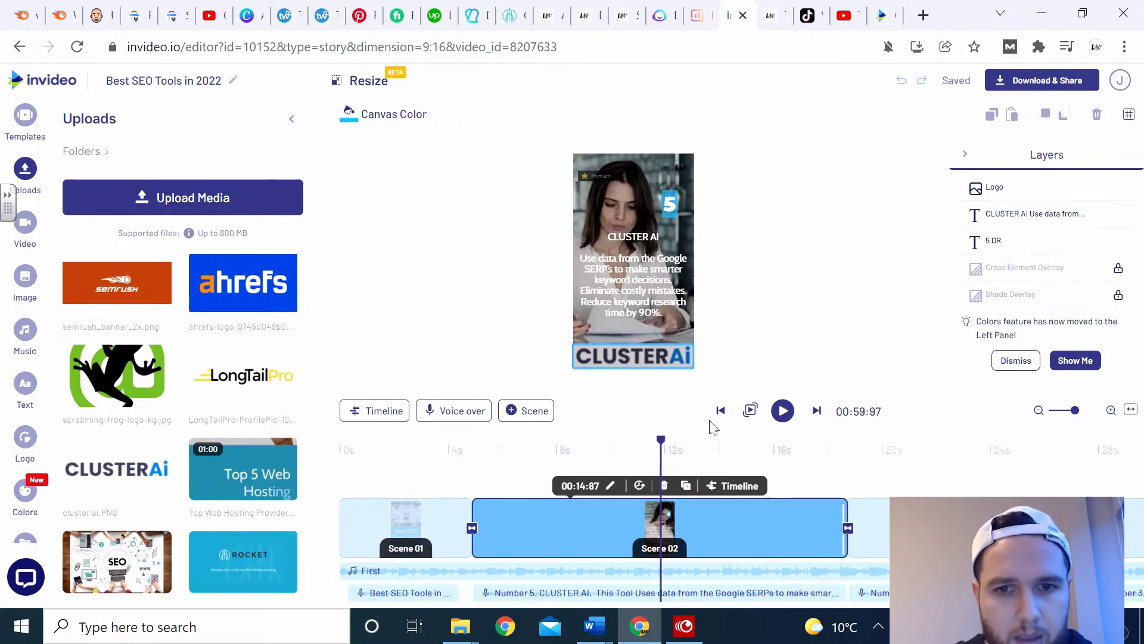
left_click(883, 532)
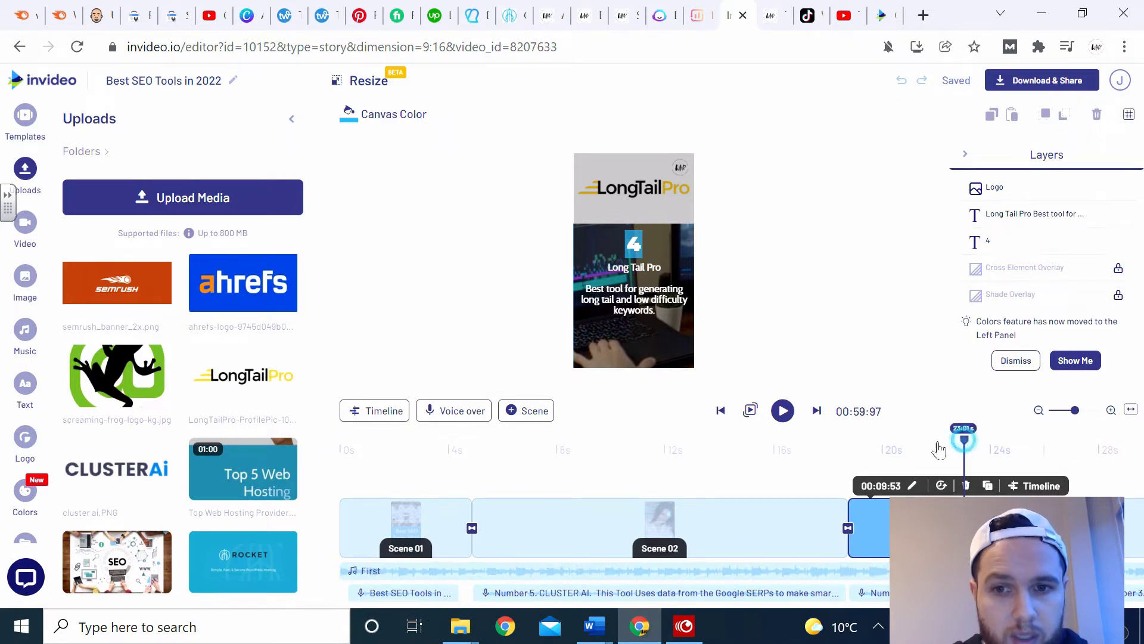
left_click_drag(964, 439, 322, 462)
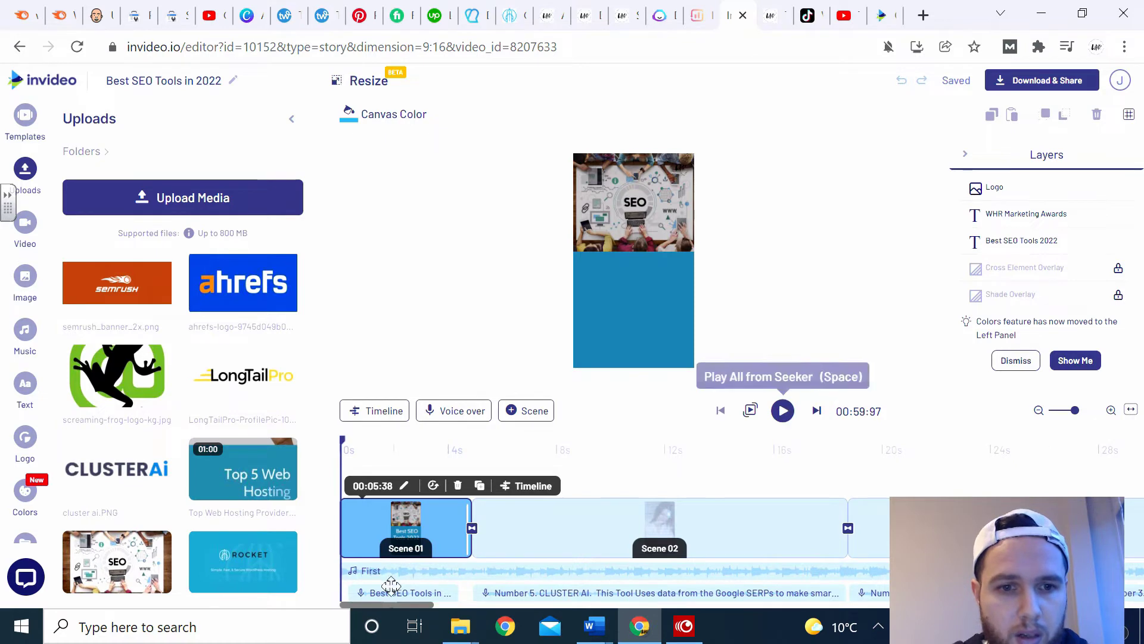
mouse_move(436, 589)
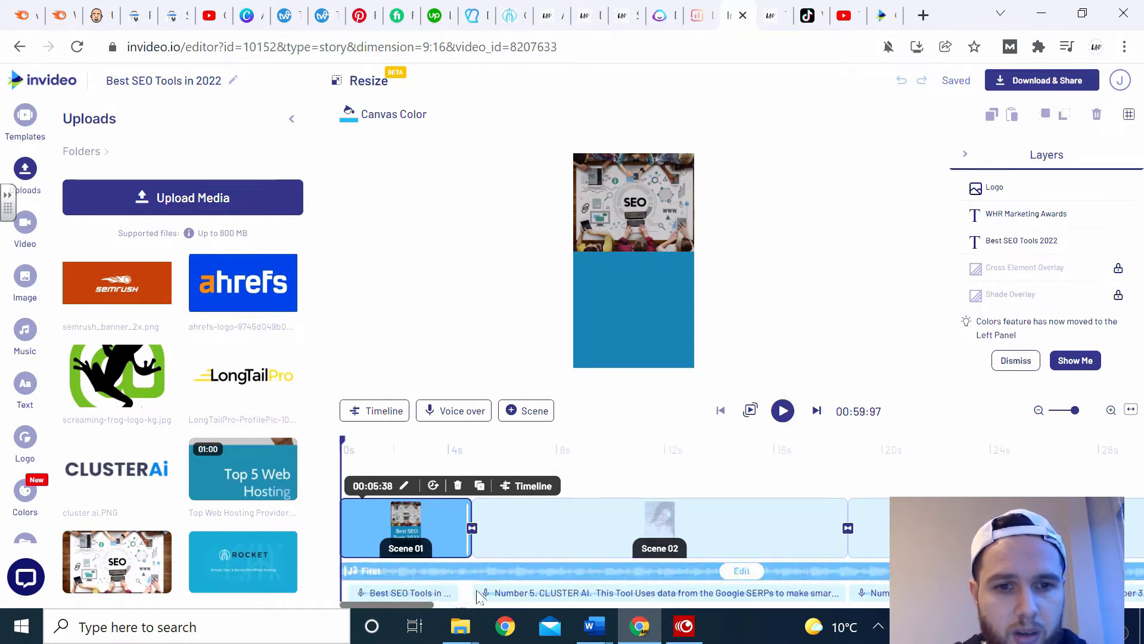
Step: Play the preview from the start and pause at the Long Tail Pro scene
left_click(784, 416)
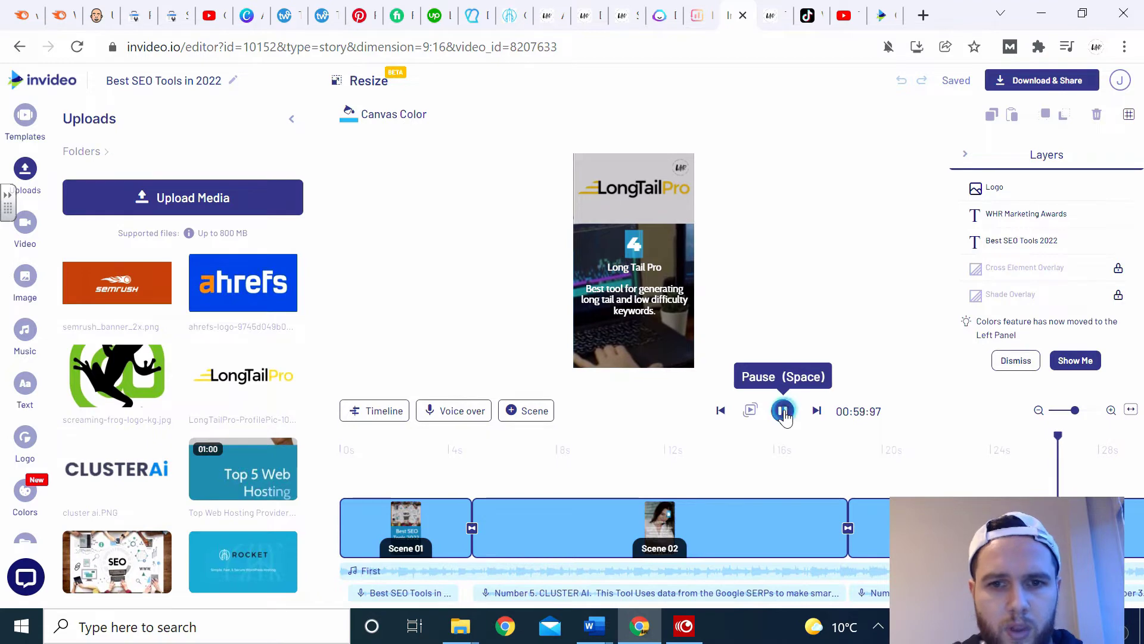
left_click(783, 412)
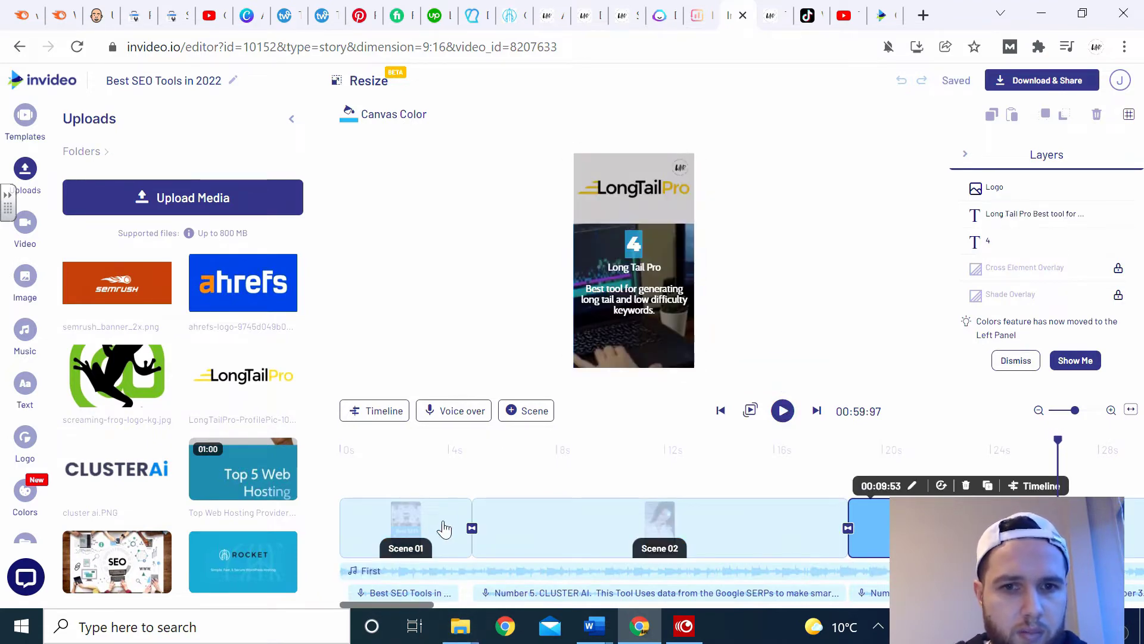
Step: Jump to Scene 01, then to the CLUSTER AI scene, and select its description text block
left_click(444, 528)
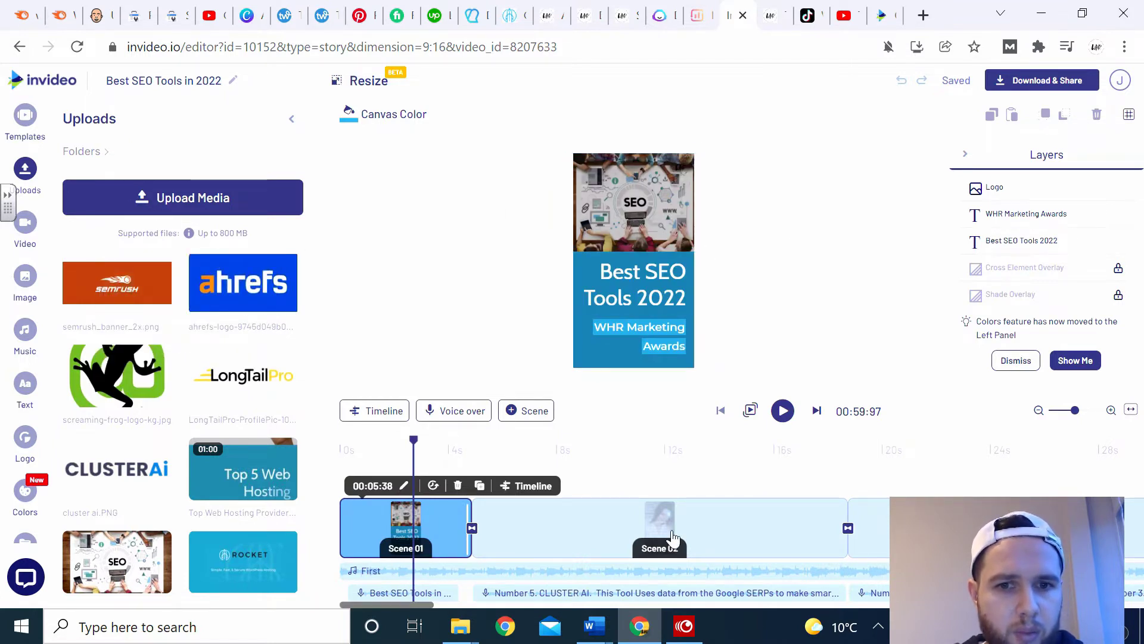
left_click(587, 525)
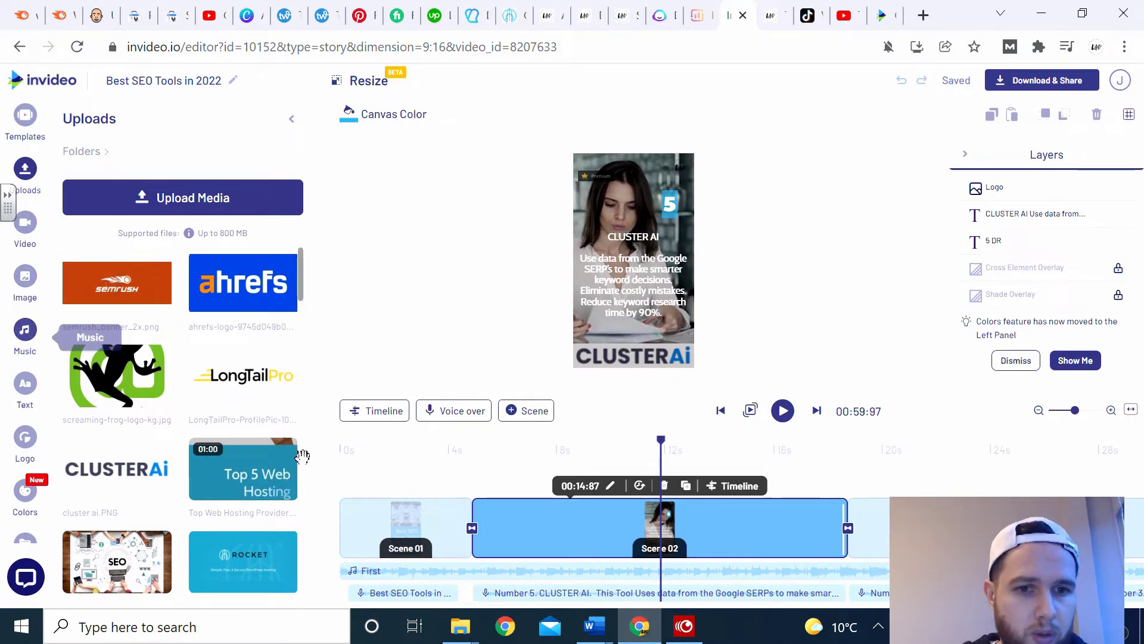
mouse_move(414, 573)
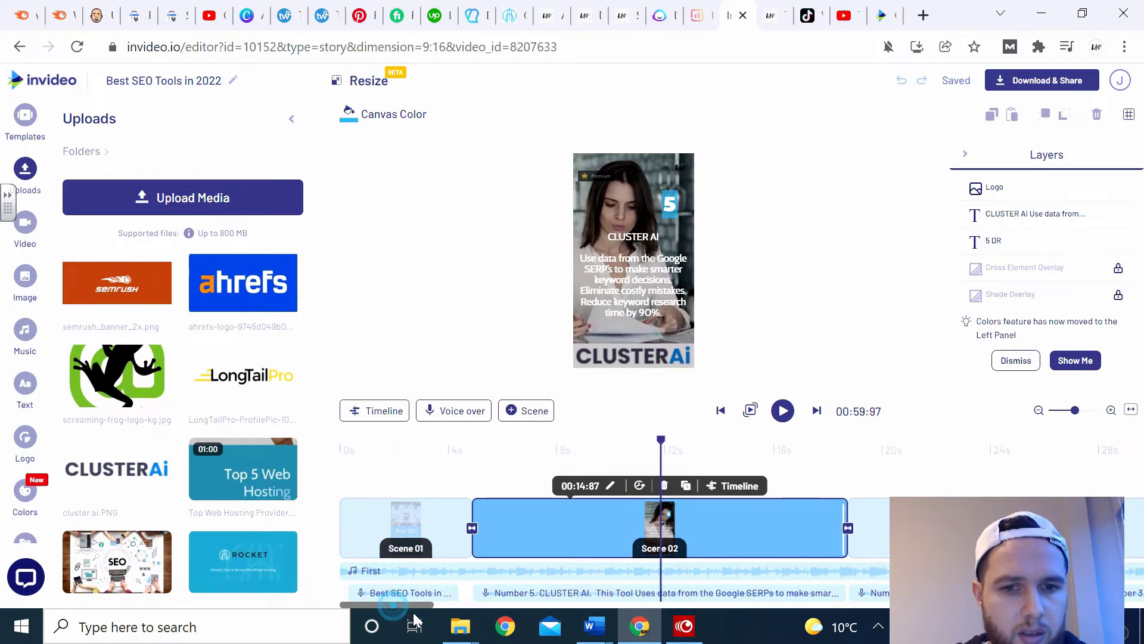
left_click_drag(392, 606, 528, 602)
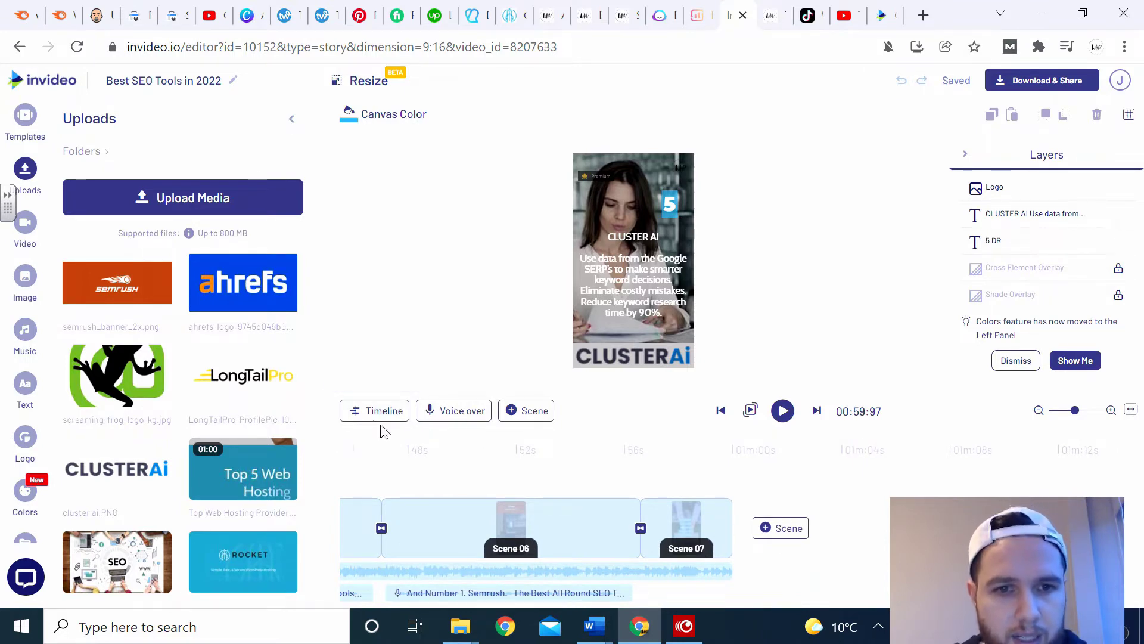
left_click(656, 299)
Step: Copy the CLUSTER AI description and choose an Automated Text to Speech voiceover
left_click_drag(664, 314, 582, 257)
key("ctrl+c")
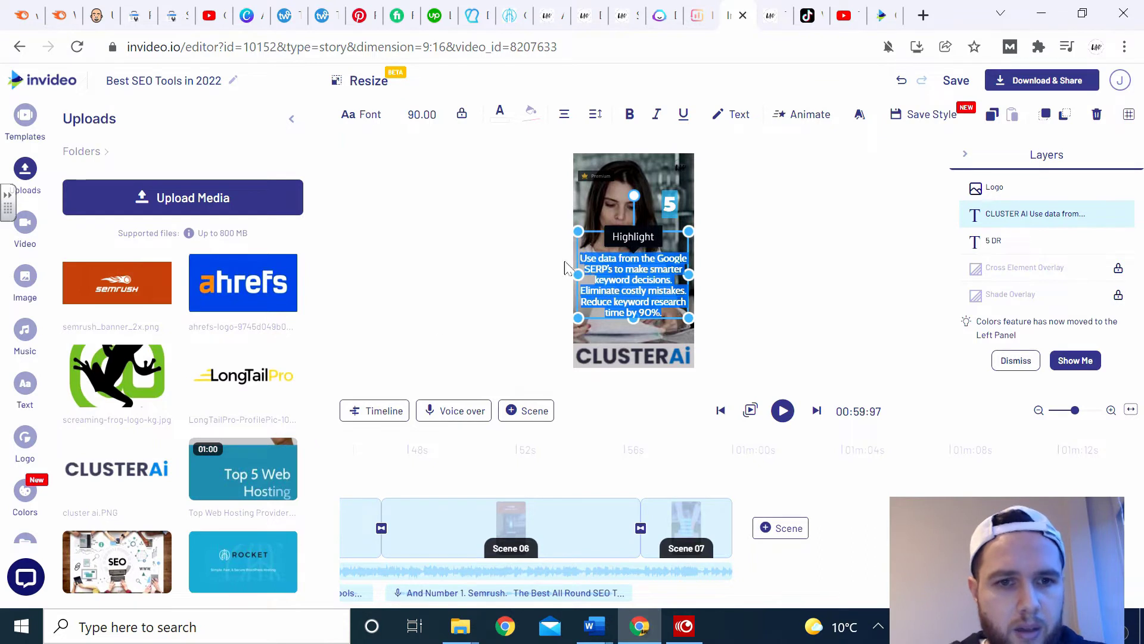
left_click(441, 410)
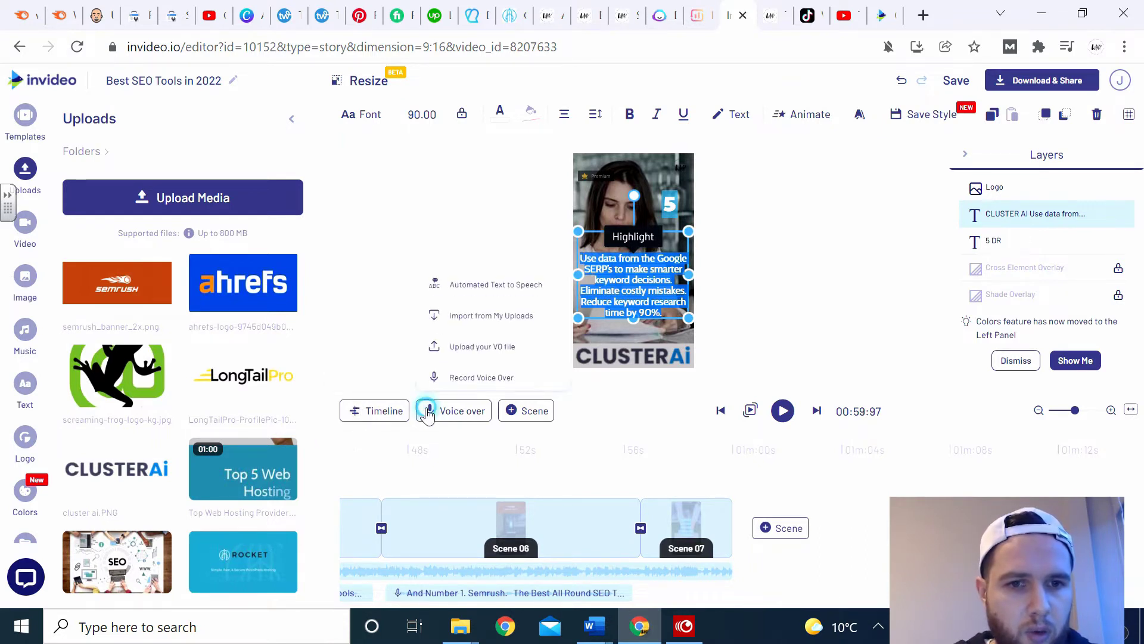
left_click(520, 293)
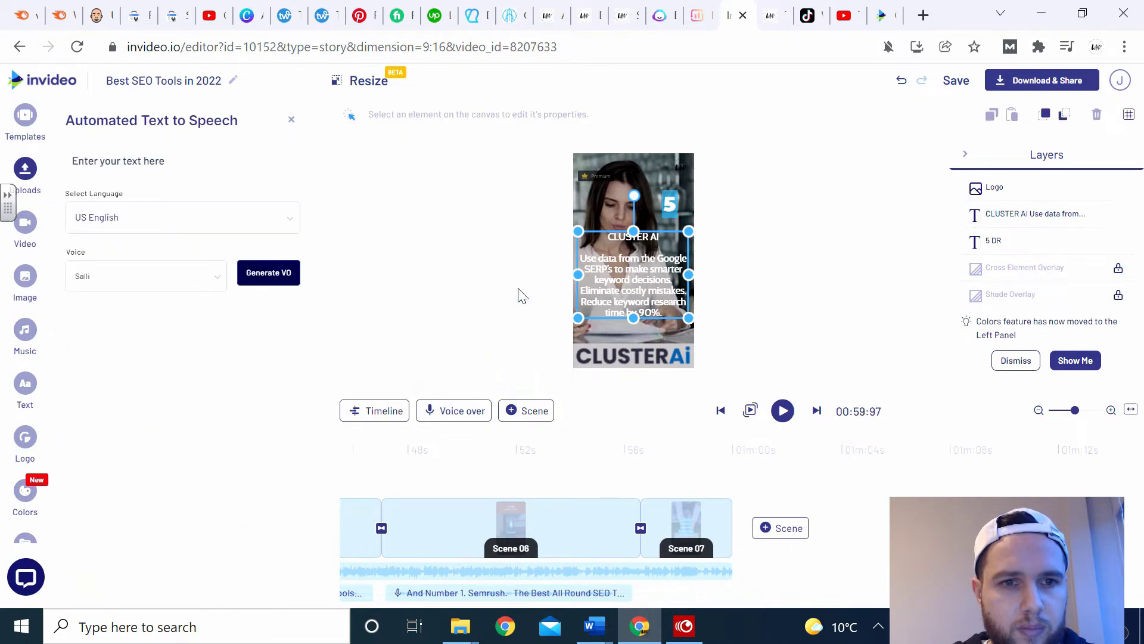
Step: Set the voiceover to British English with the Brian voice and paste the description as the script
left_click(186, 226)
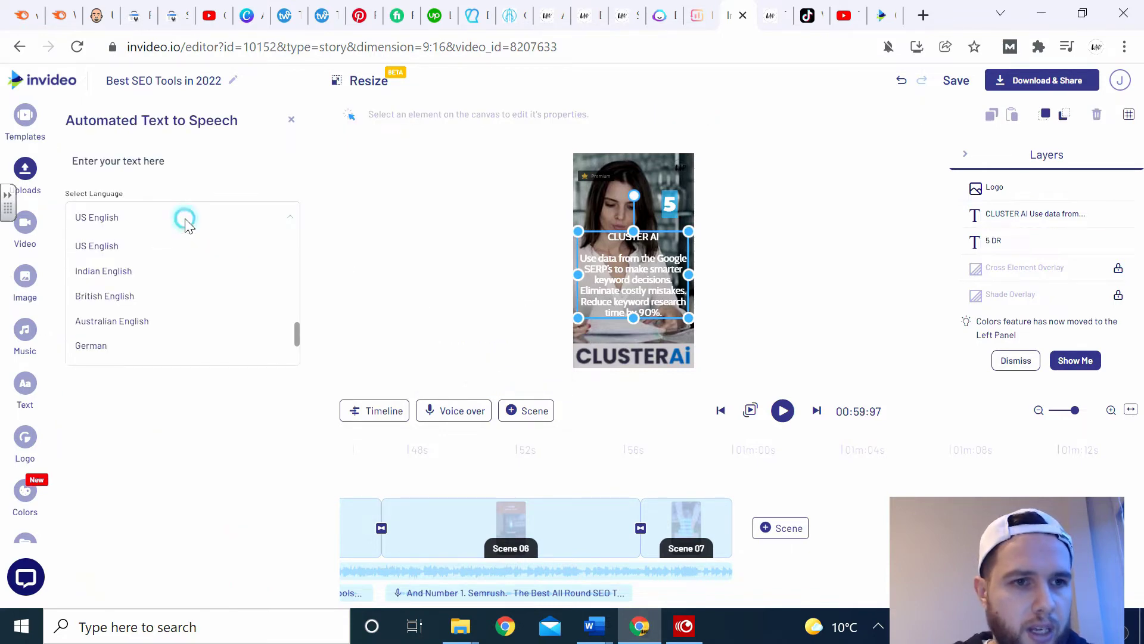
left_click(133, 298)
left_click(141, 283)
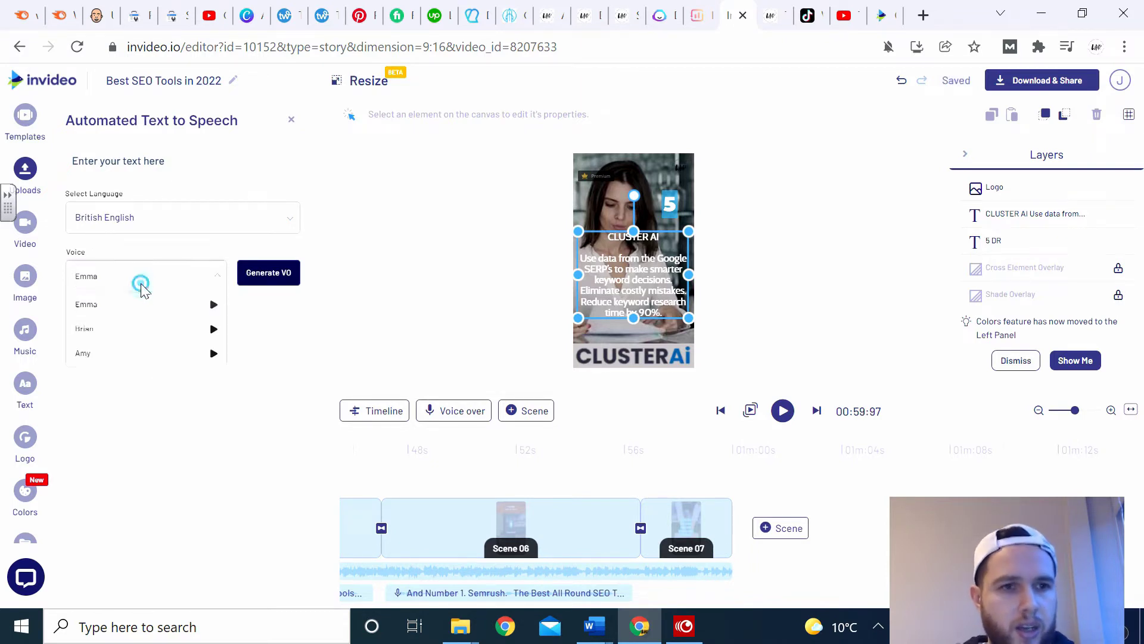
left_click(131, 330)
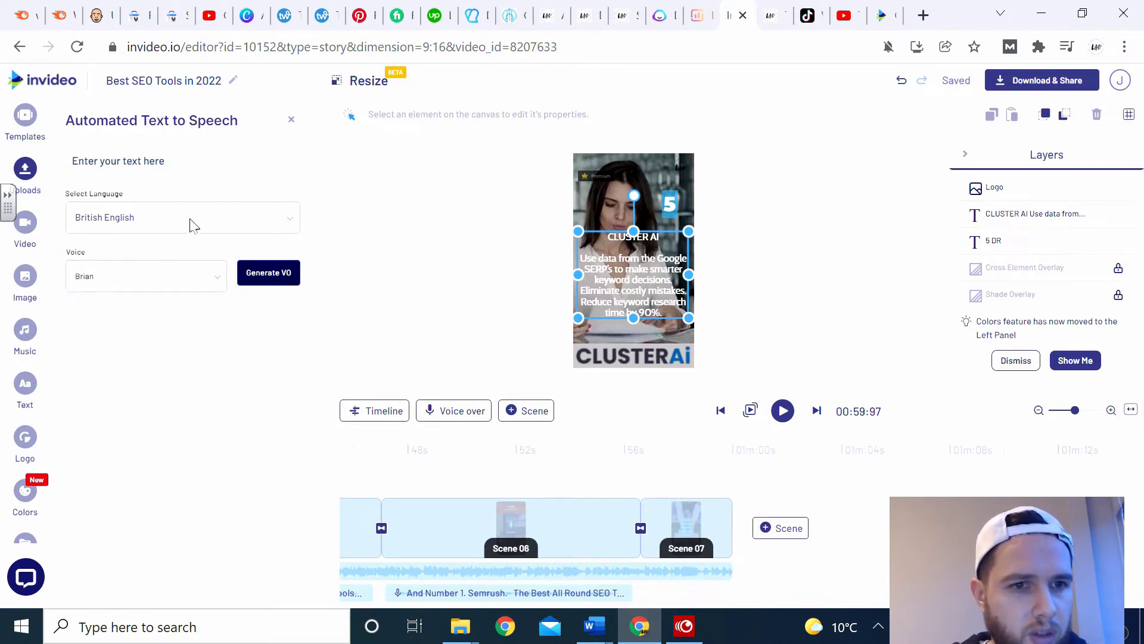
left_click_drag(204, 162, 47, 162)
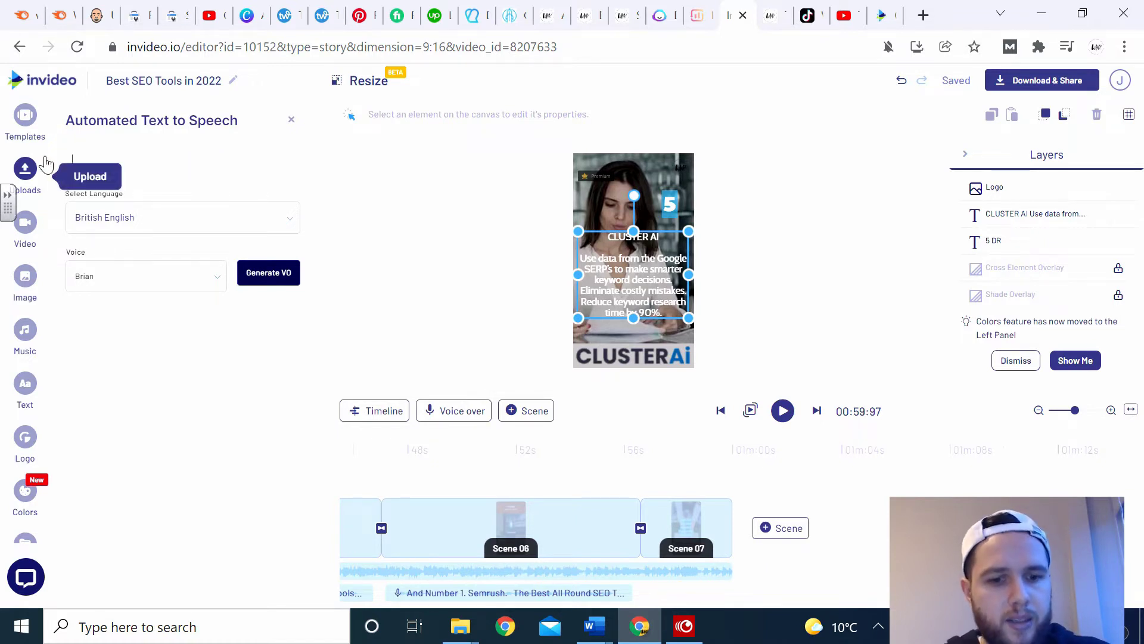
key("ctrl+v")
Step: Join the script into one sentence with 'and' after 'costly mistakes', then generate and play the voiceover
left_click(187, 442)
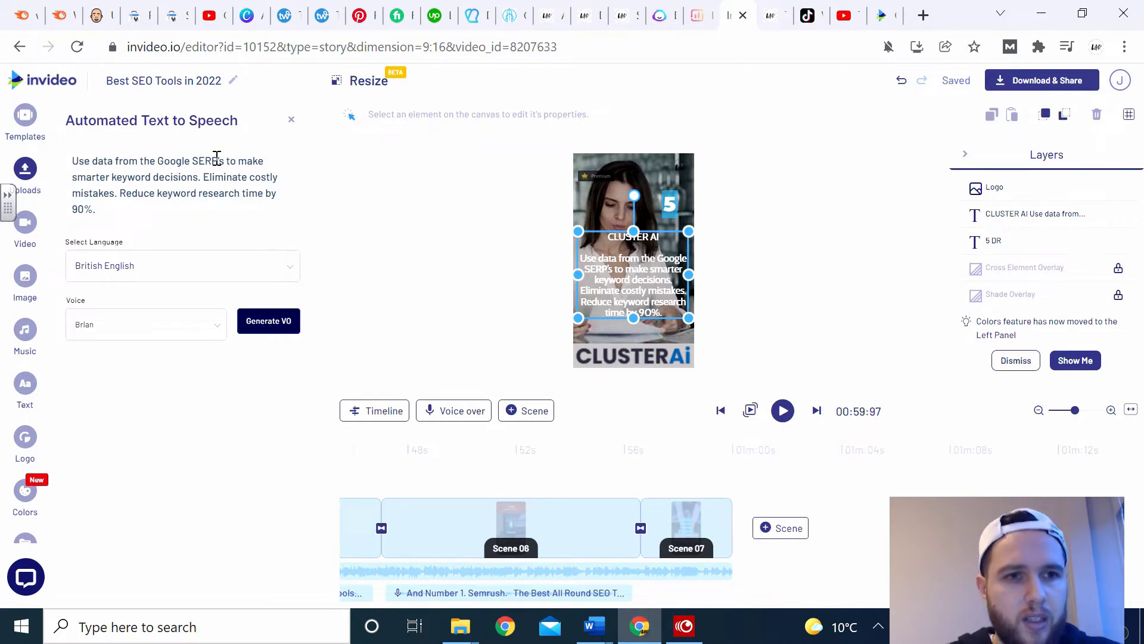
type("Th")
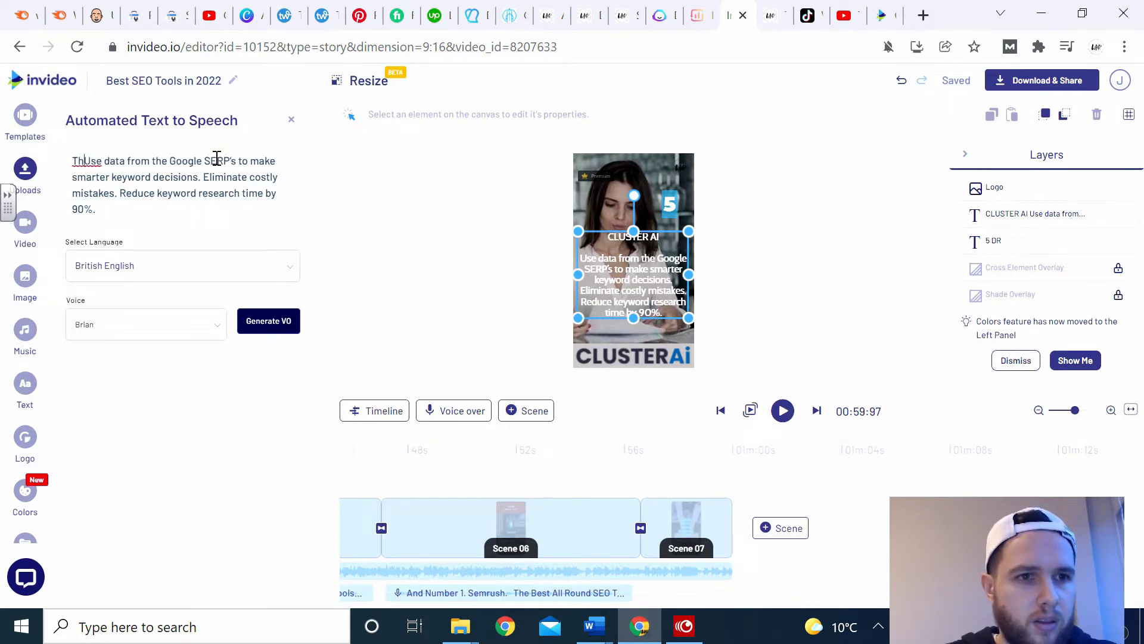
type("is ")
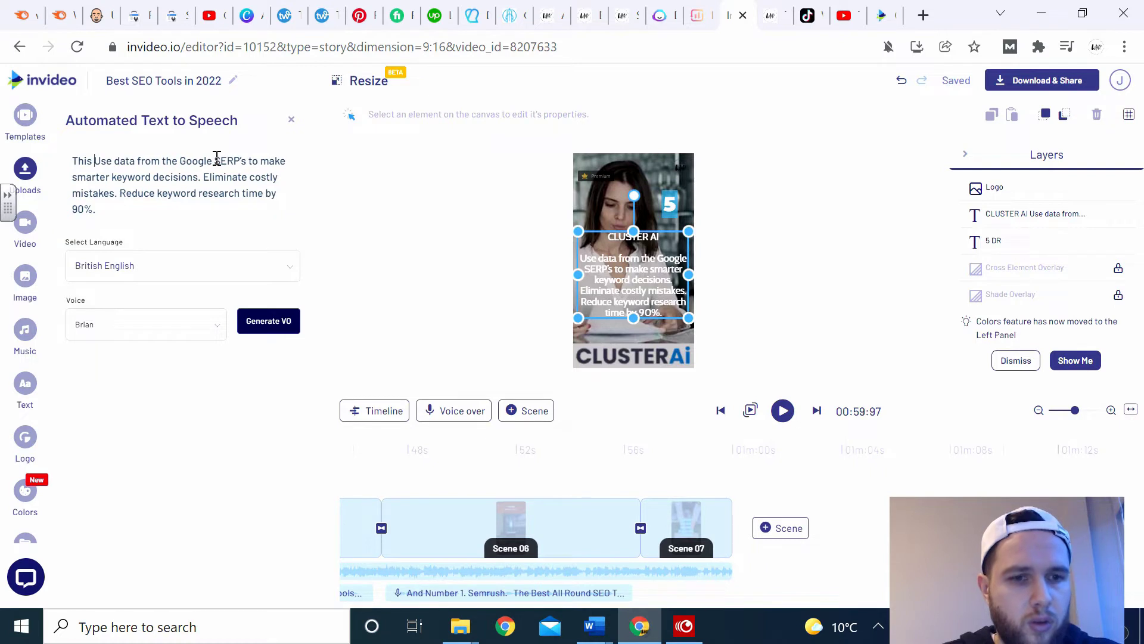
type("tool U")
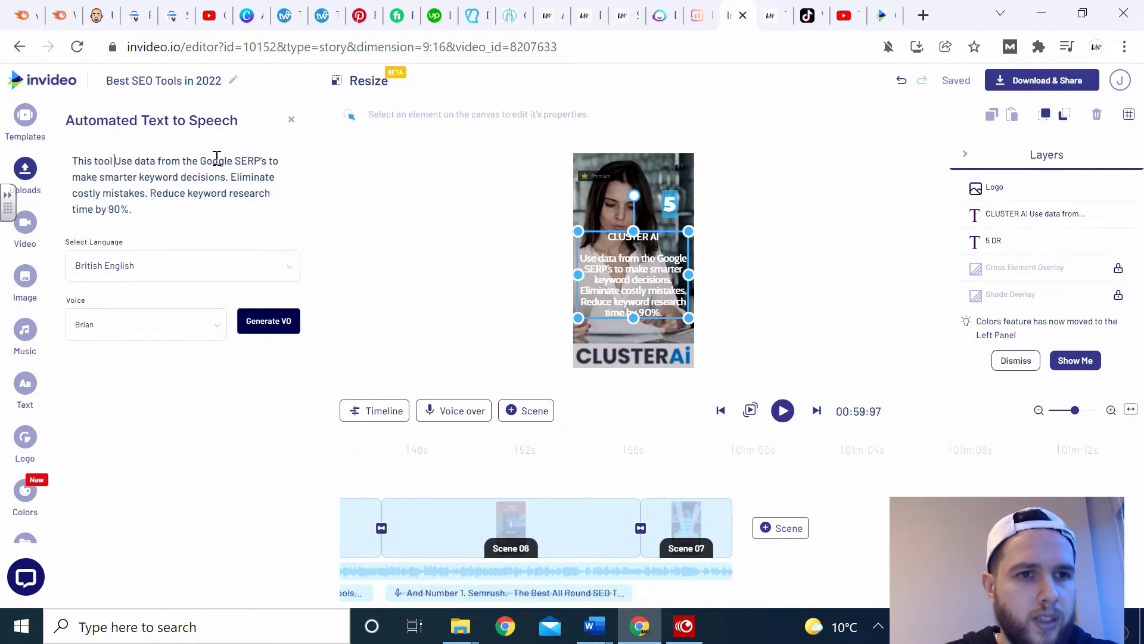
type("s")
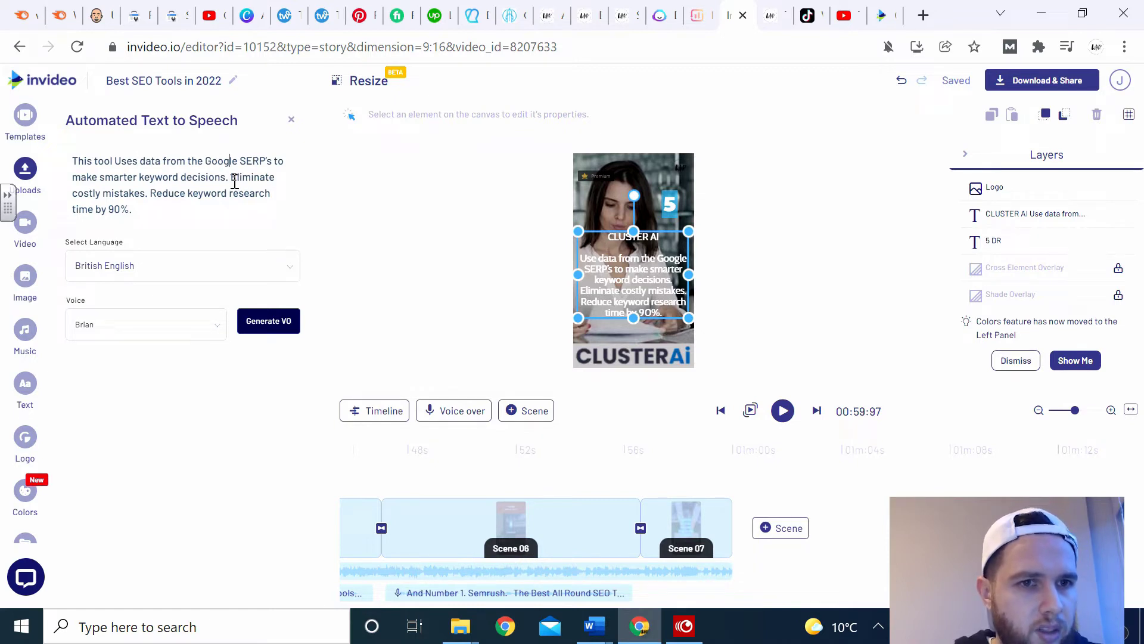
left_click(148, 193)
key("BackSpace")
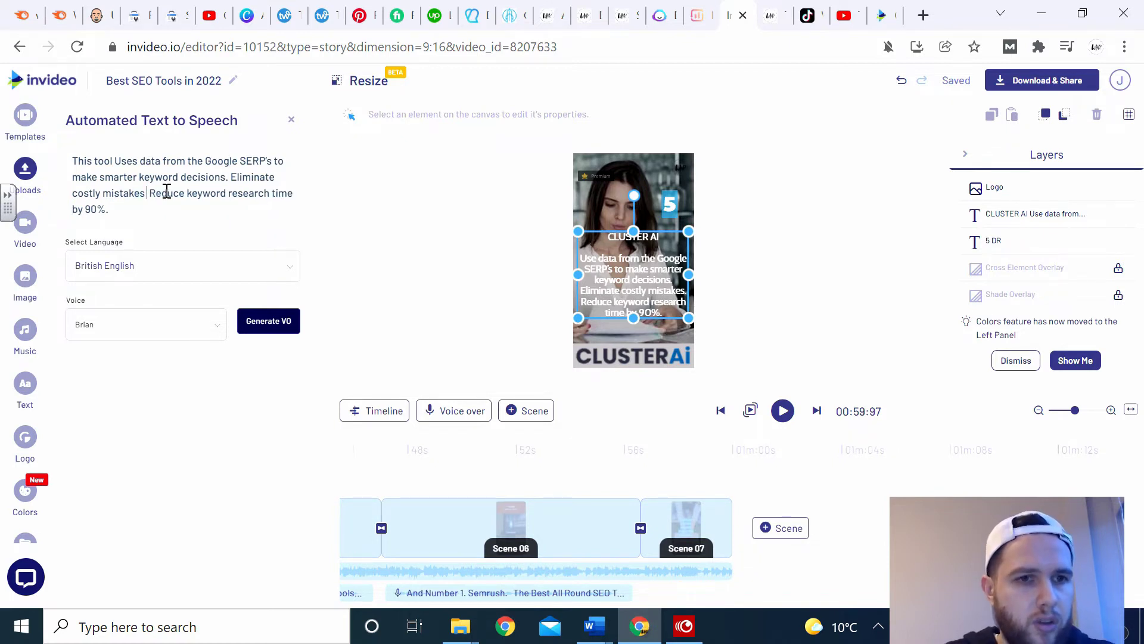
type("and")
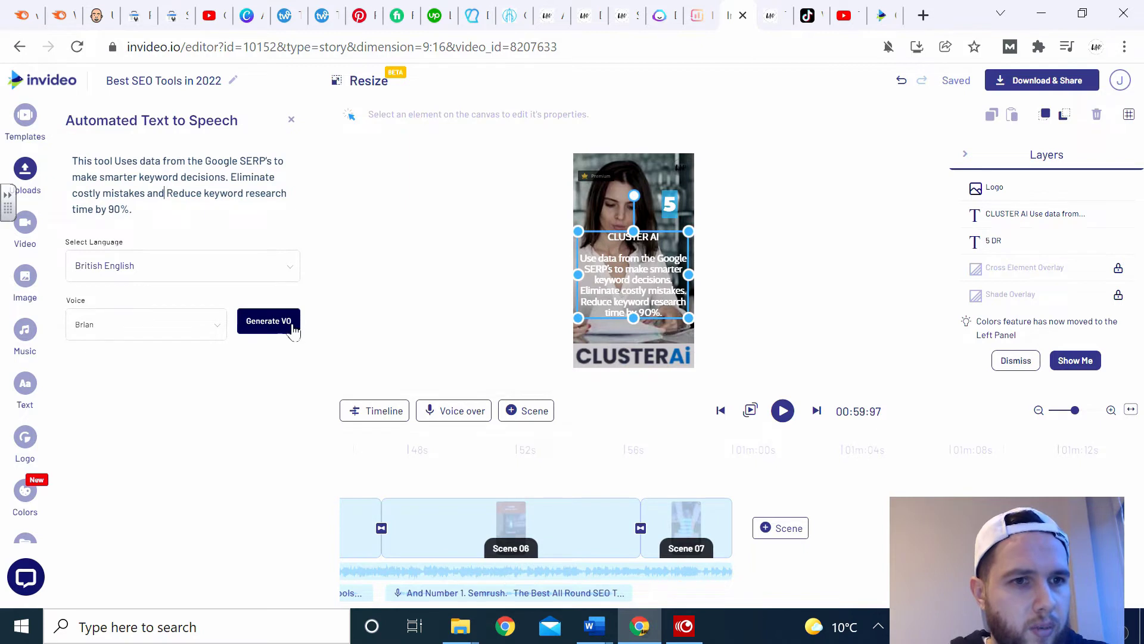
left_click(254, 330)
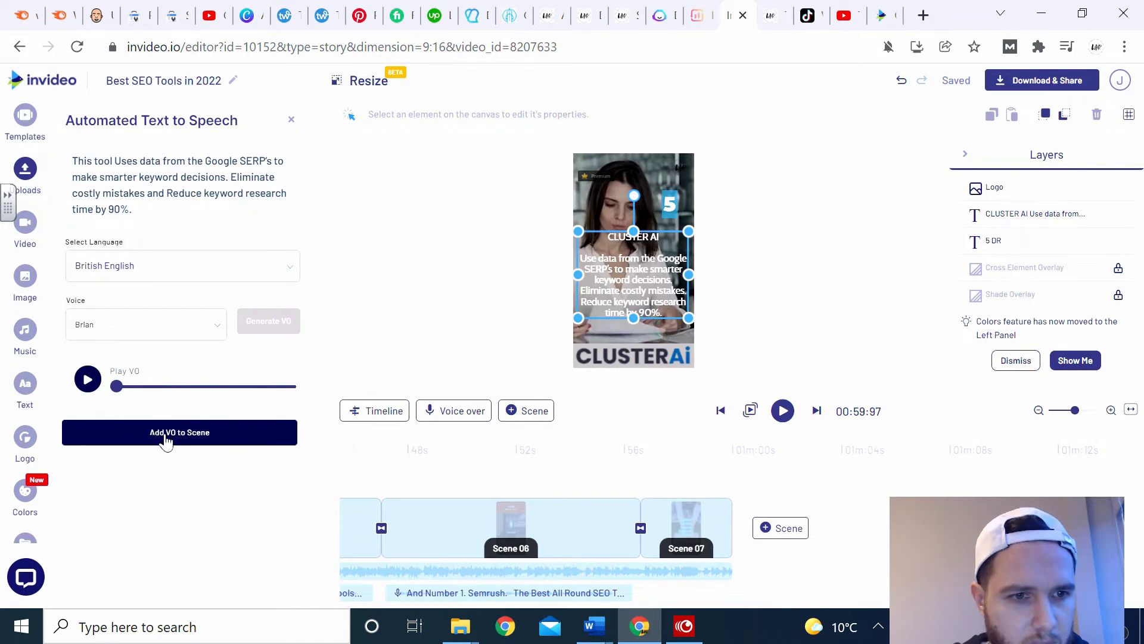
left_click(88, 381)
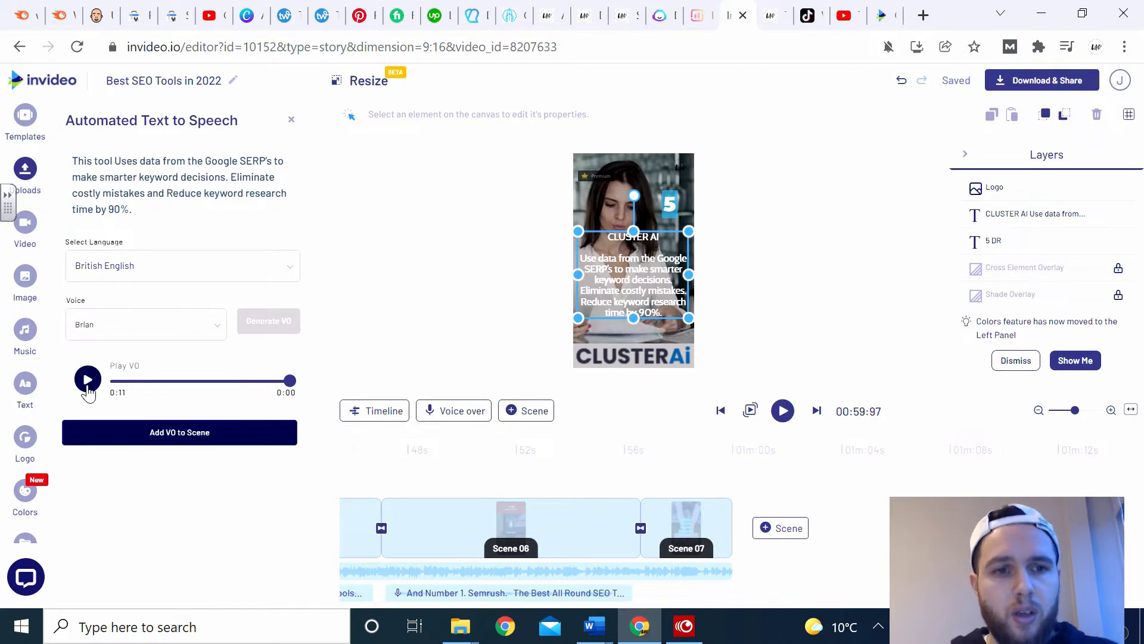
Step: Deselect the text to close text-to-speech and show the uploaded SEO tool logos
left_click(494, 289)
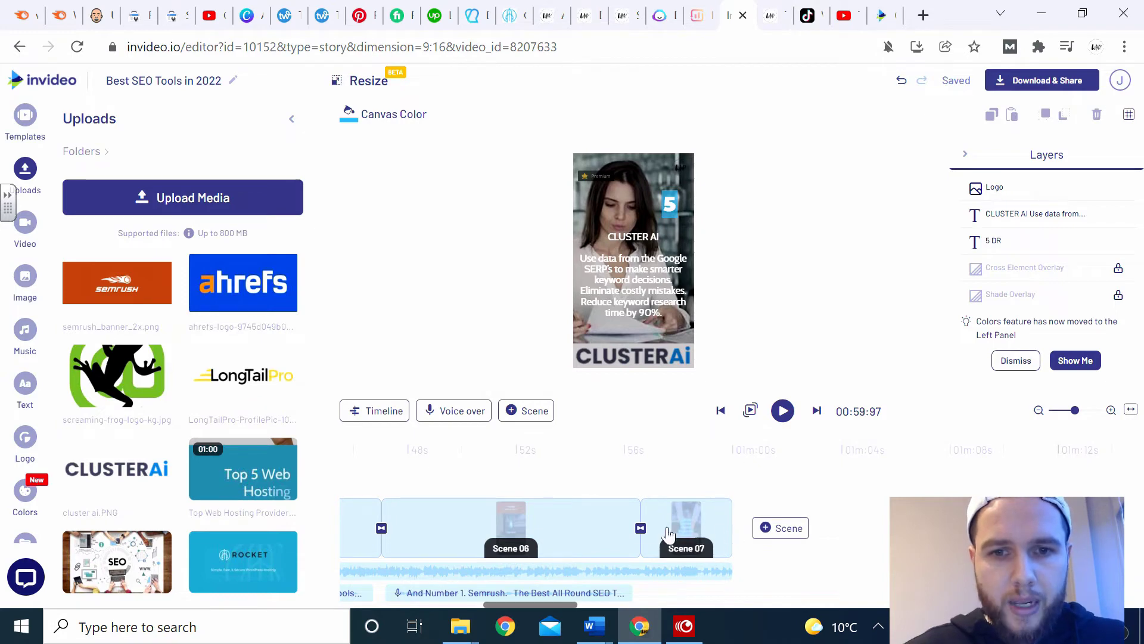
Step: Open the transition options for the cut between Scene 06 and Scene 07
left_click(640, 528)
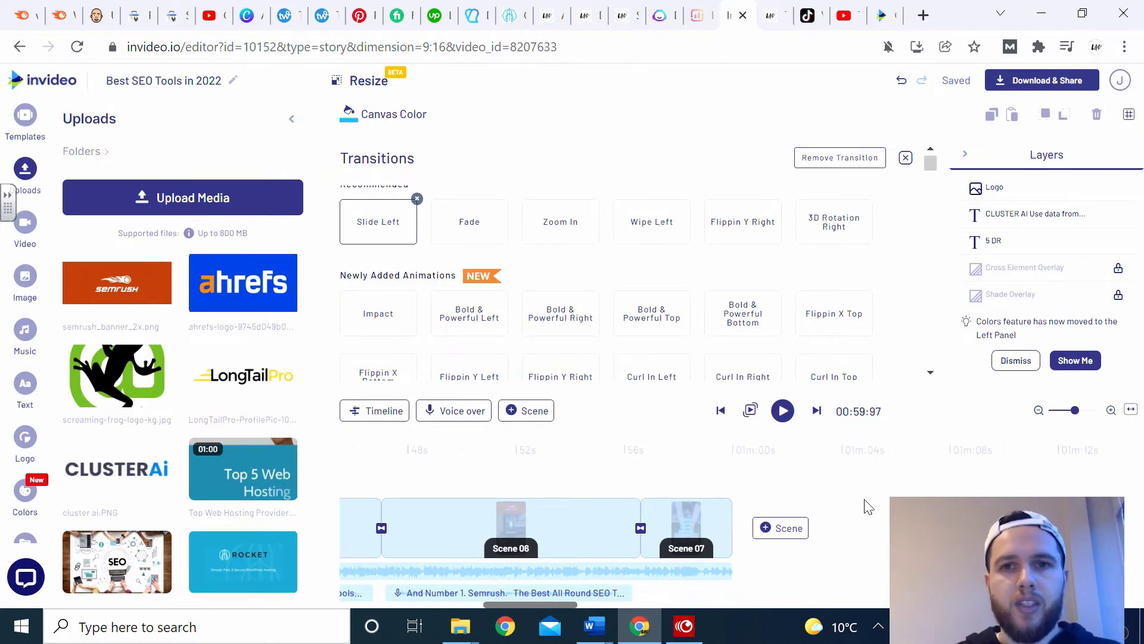
Step: Switch to the browser tab with the TikTok profile
left_click(806, 18)
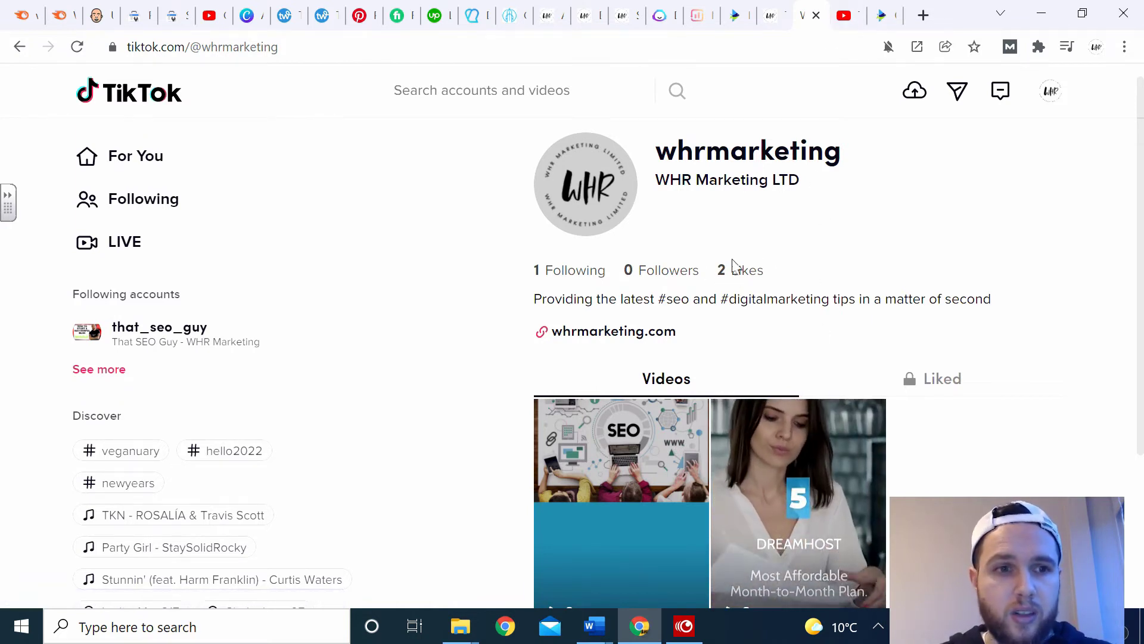
Step: Move to the YouTube tab showing the Top Web Hosting Providers in 2022 short
left_click(851, 16)
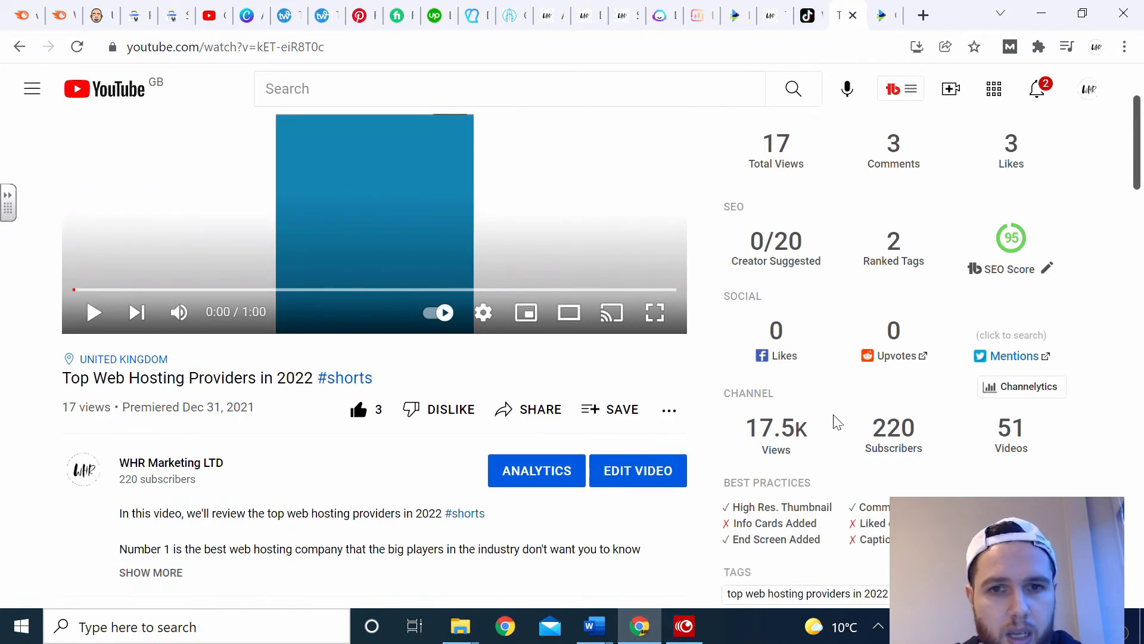
Step: Start the Top Web Hosting Providers in 2022 short and watch it full screen
scroll(1136, 173, "up", 1)
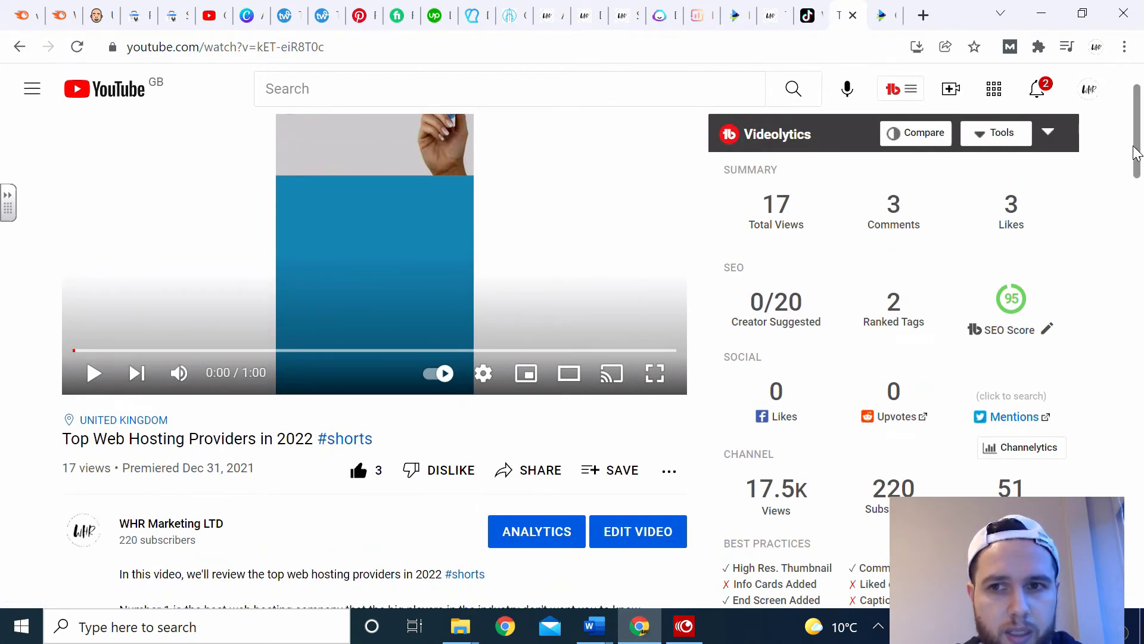
left_click_drag(1135, 153, 1138, 165)
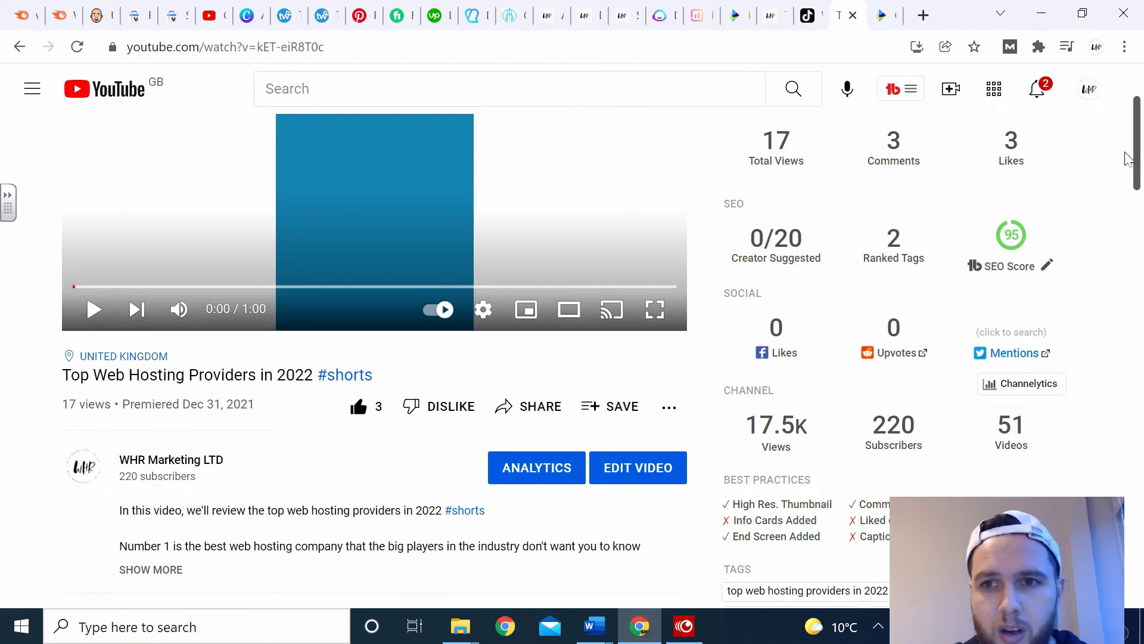
left_click_drag(1135, 158, 1135, 131)
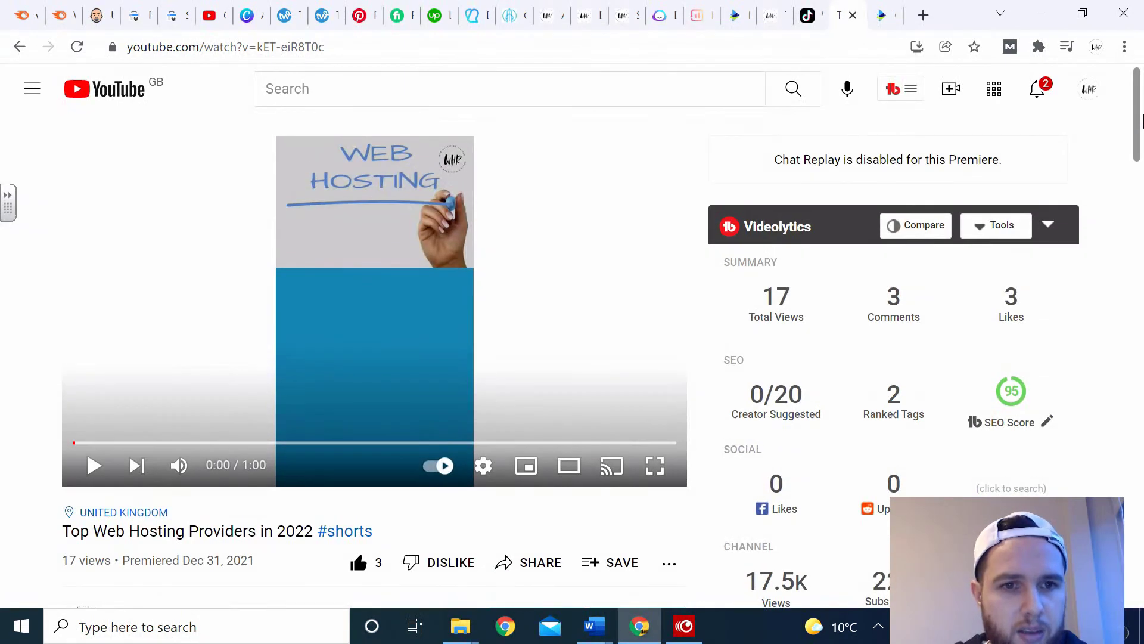
left_click(95, 468)
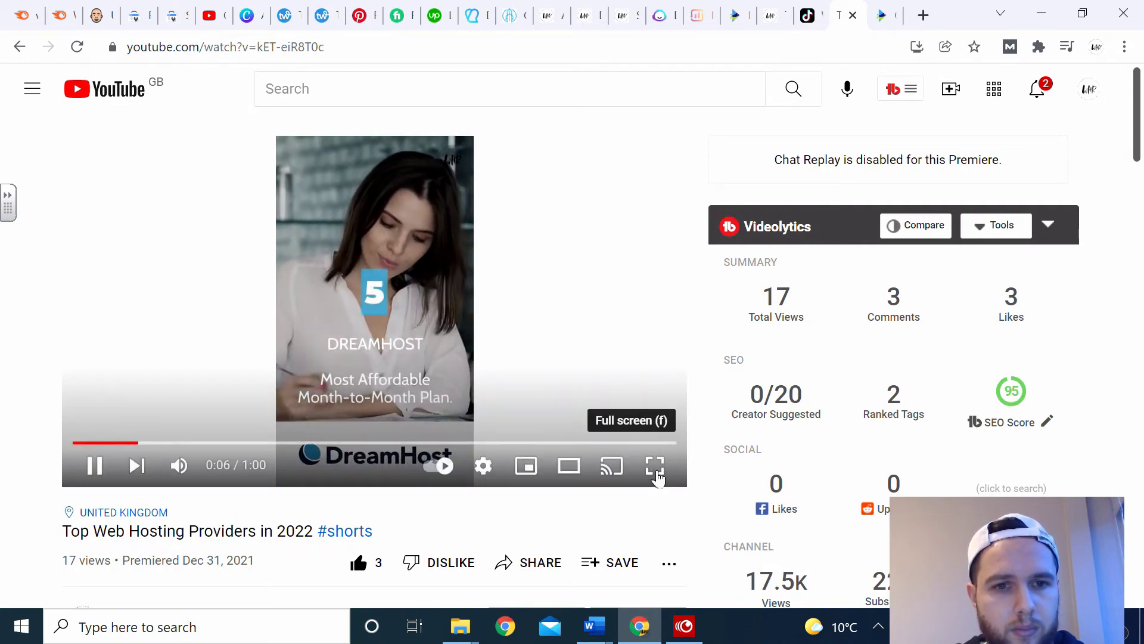
left_click(656, 470)
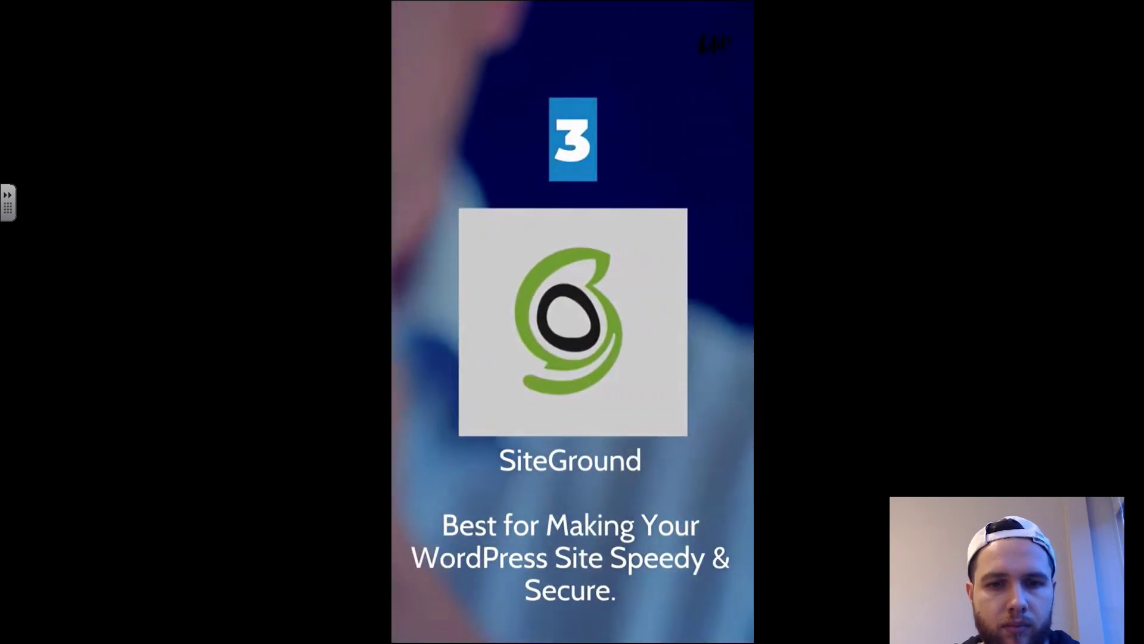
Step: Pause the web hosting short at 0:57, exit full screen, and go back to InVideo
left_click(656, 475)
left_click(657, 471)
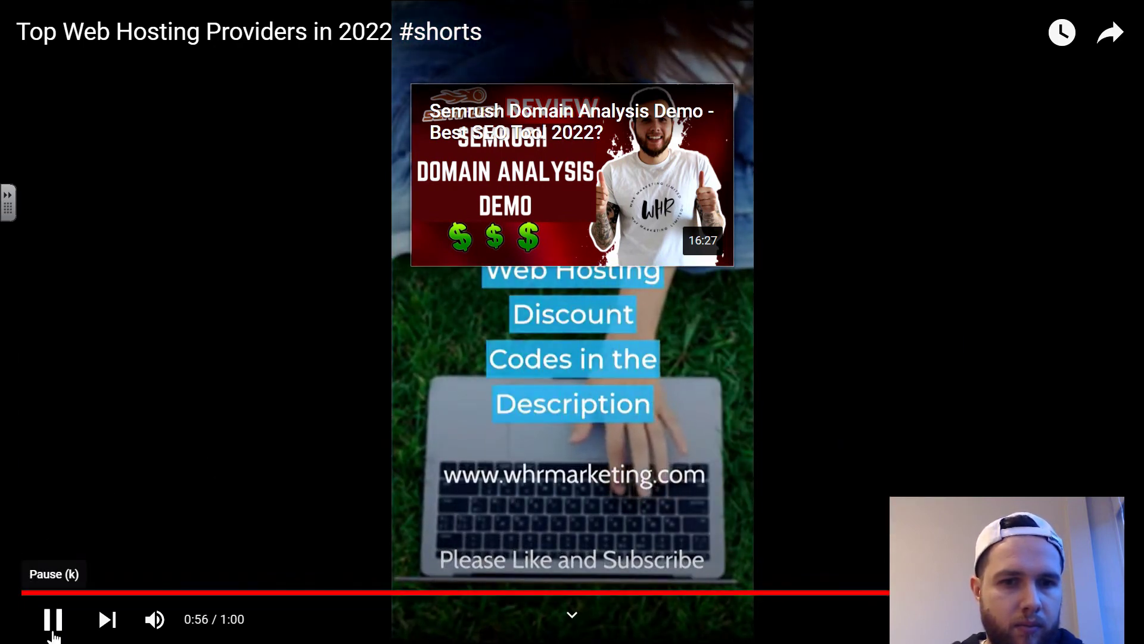
left_click(53, 631)
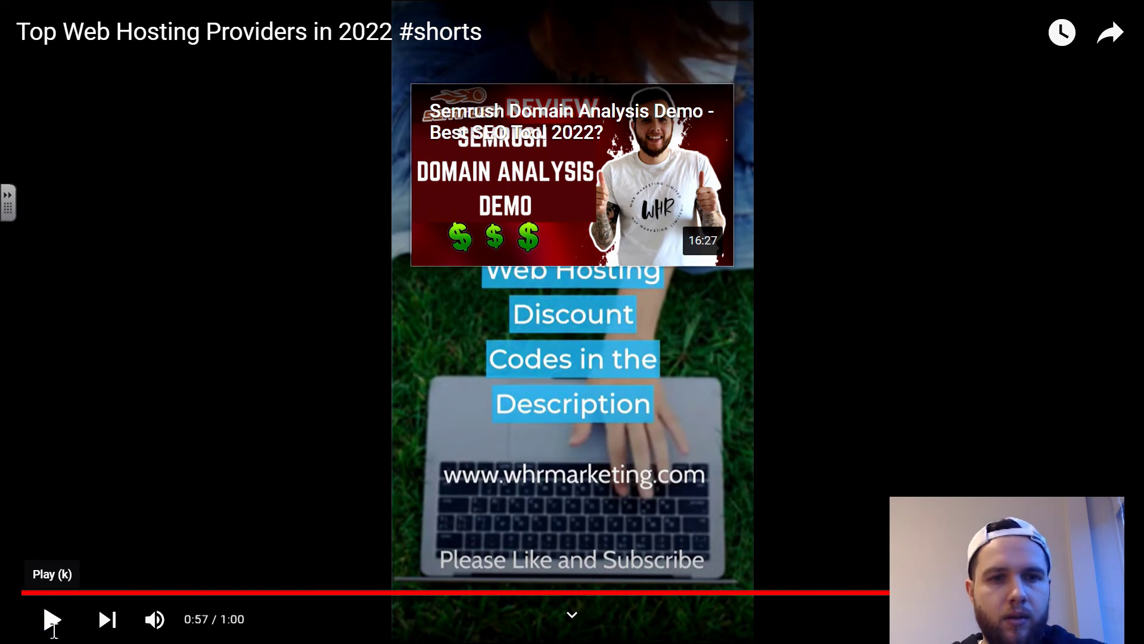
key("Escape")
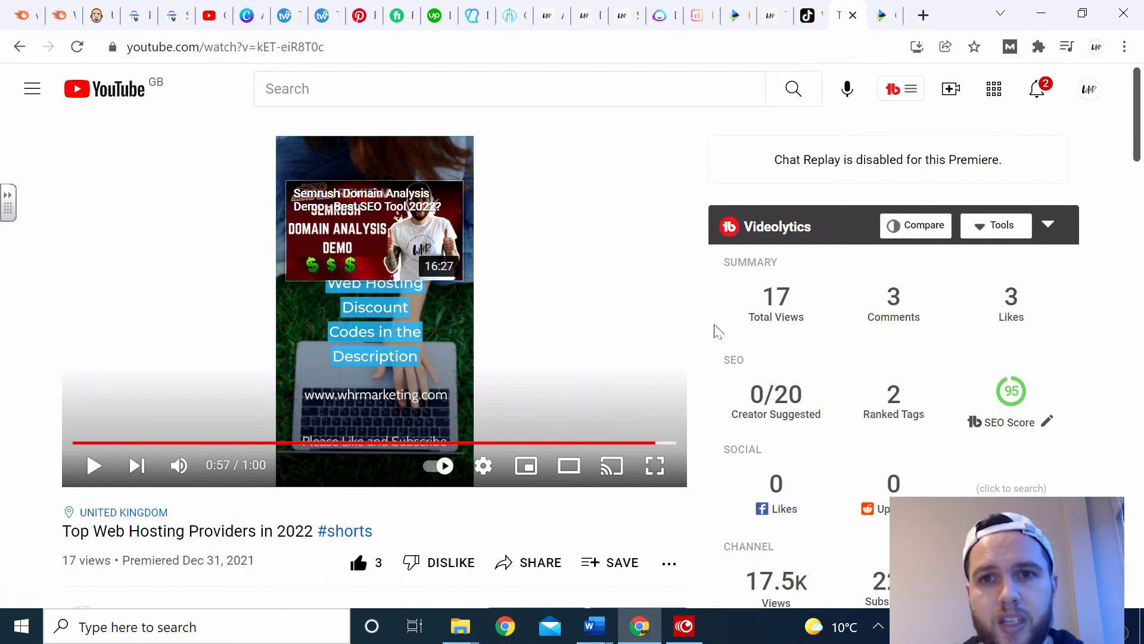
left_click(881, 16)
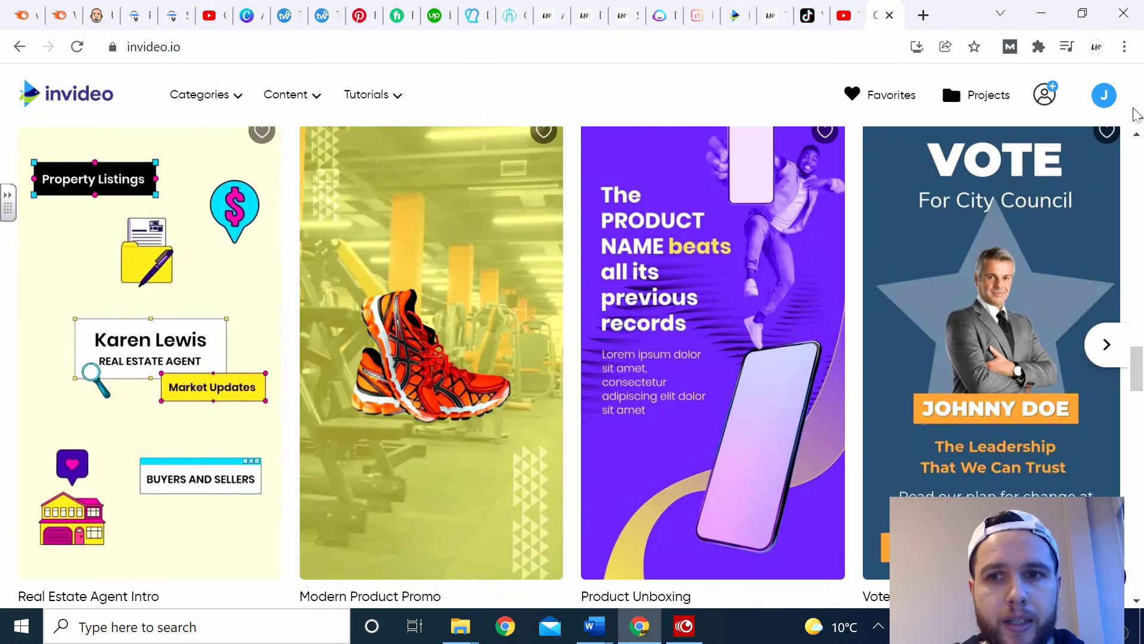
Step: Scroll the invideo.io home page to the top to reveal 'Don't Forget to Finish Your Video'
left_click_drag(1137, 367, 1137, 162)
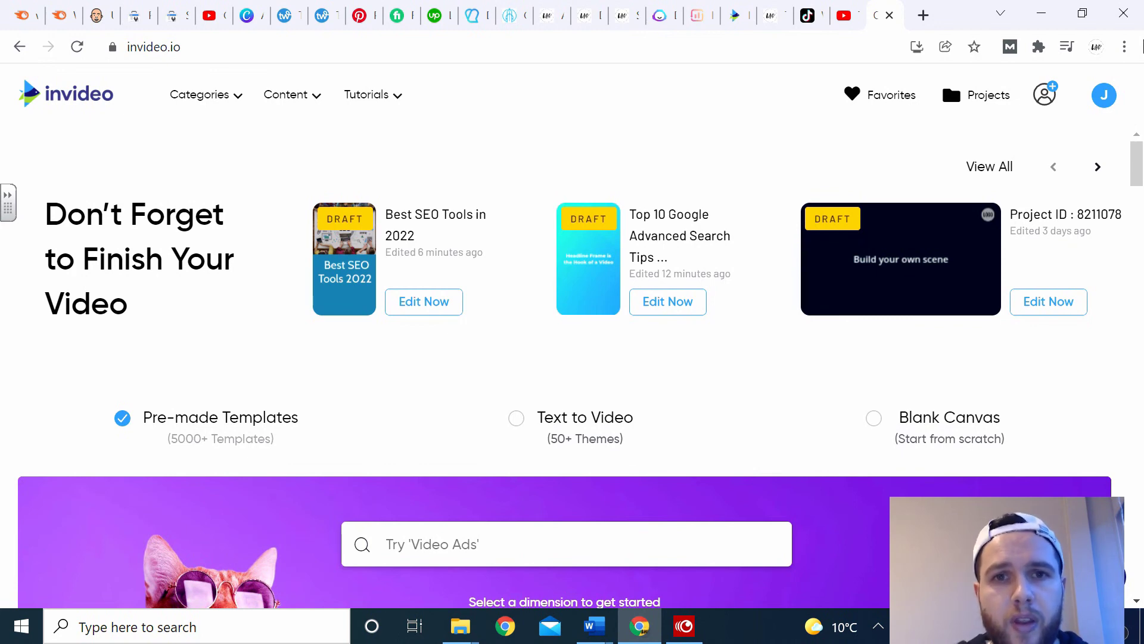
Step: Open the WHR Marketing blog and step through category filters, ending on Web Hosting
left_click(584, 15)
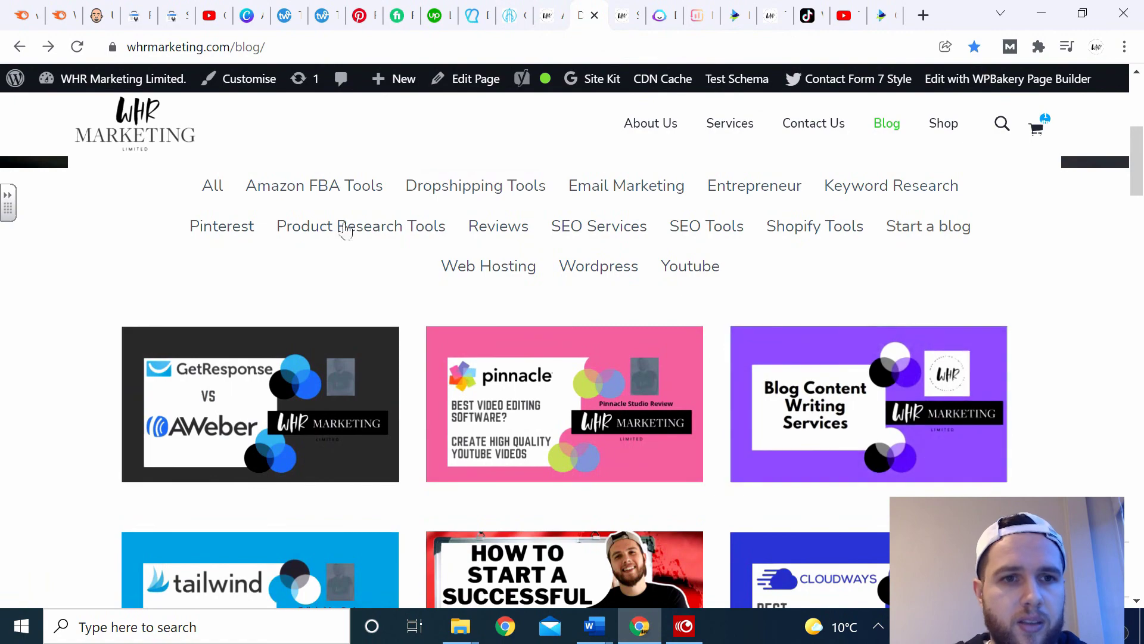
left_click(295, 186)
left_click(477, 182)
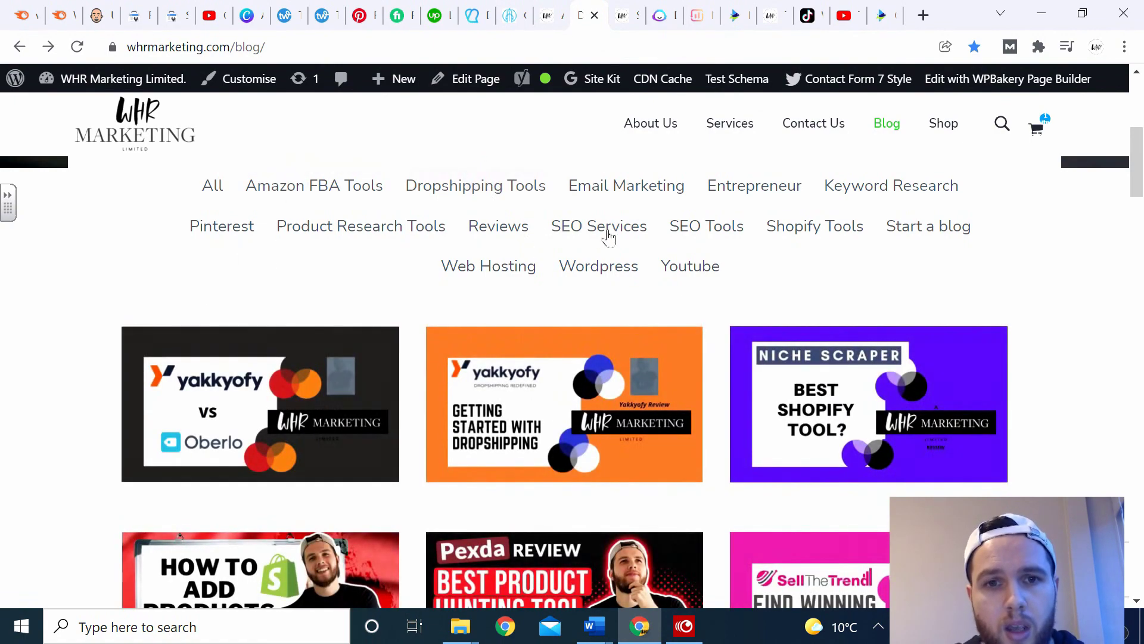
left_click(603, 231)
left_click(696, 229)
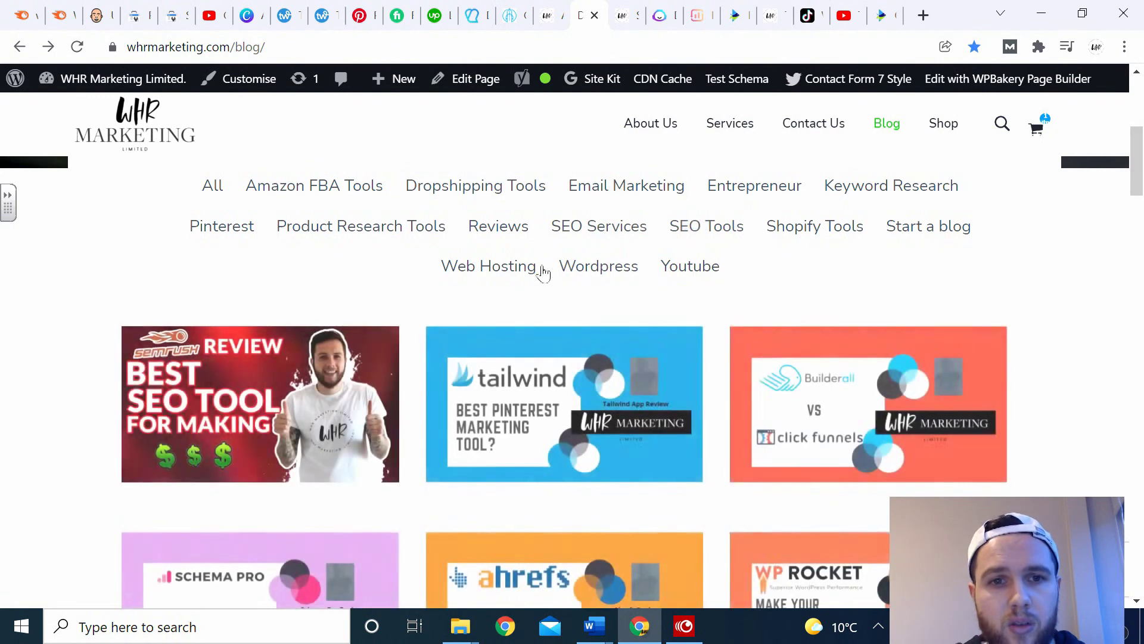
left_click(510, 279)
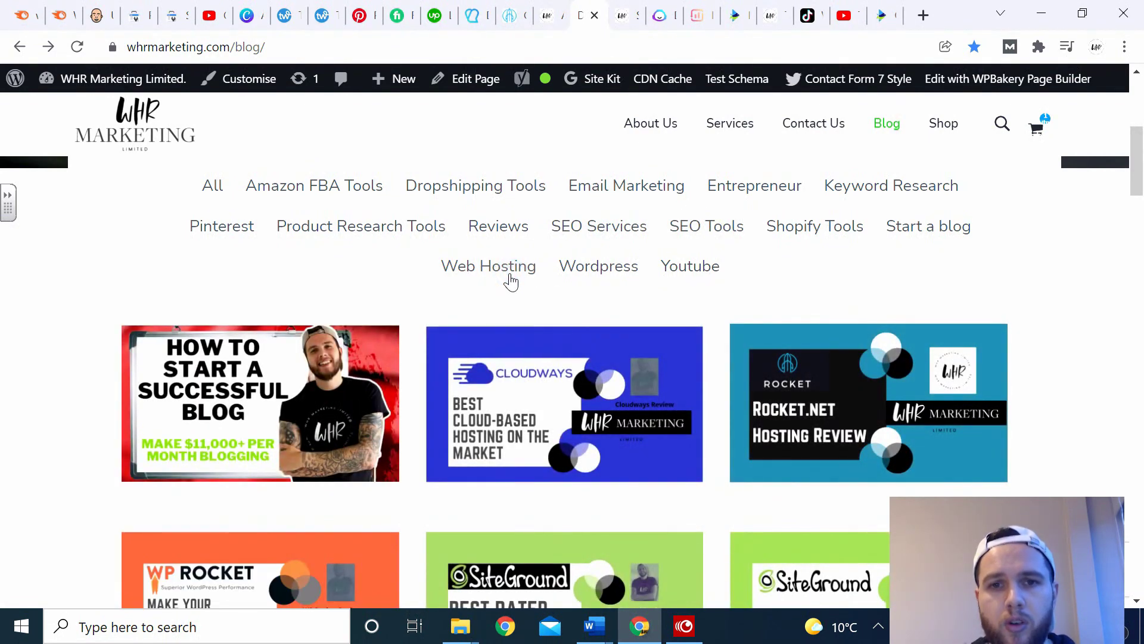